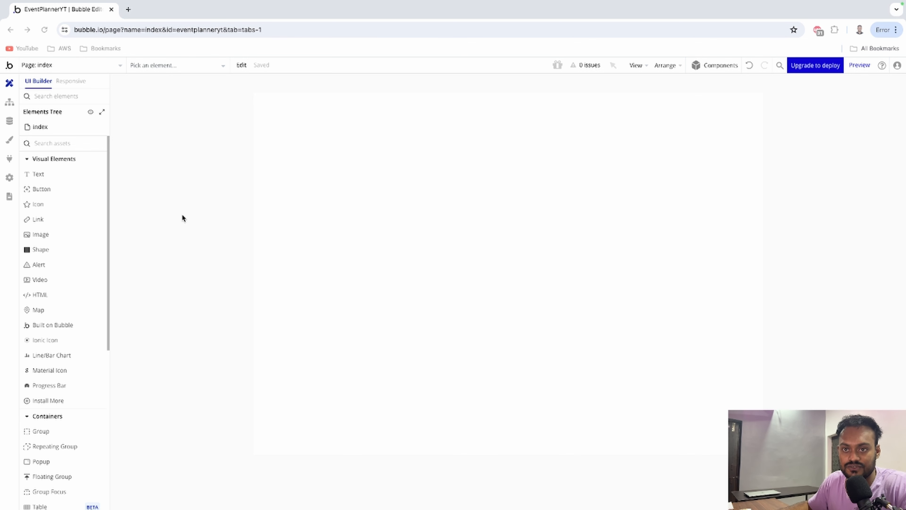
Place a Group at the page's top-left and stretch it into a full-width header strip.
{"action": "scroll", "coordinate": [92, 270], "scroll_direction": "down", "scroll_amount": 4}
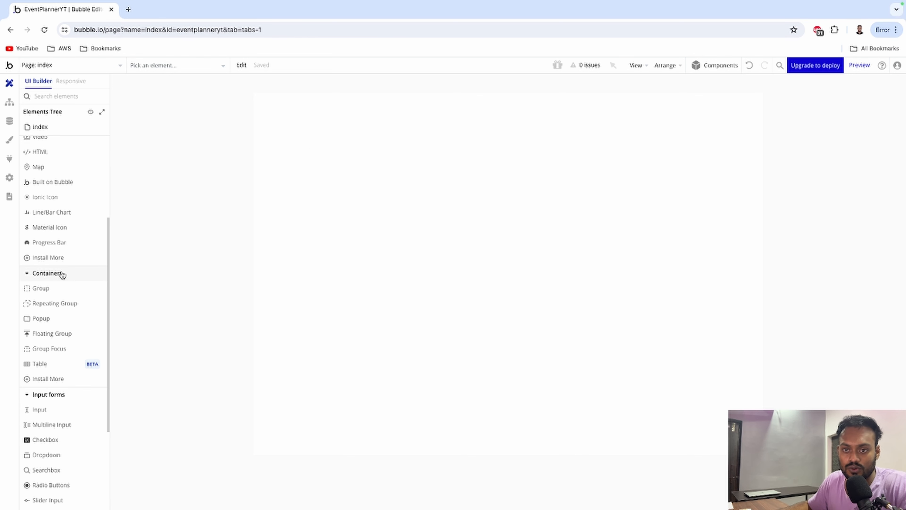
{"action": "left_click_drag", "start_coordinate": [49, 291], "coordinate": [260, 233]}
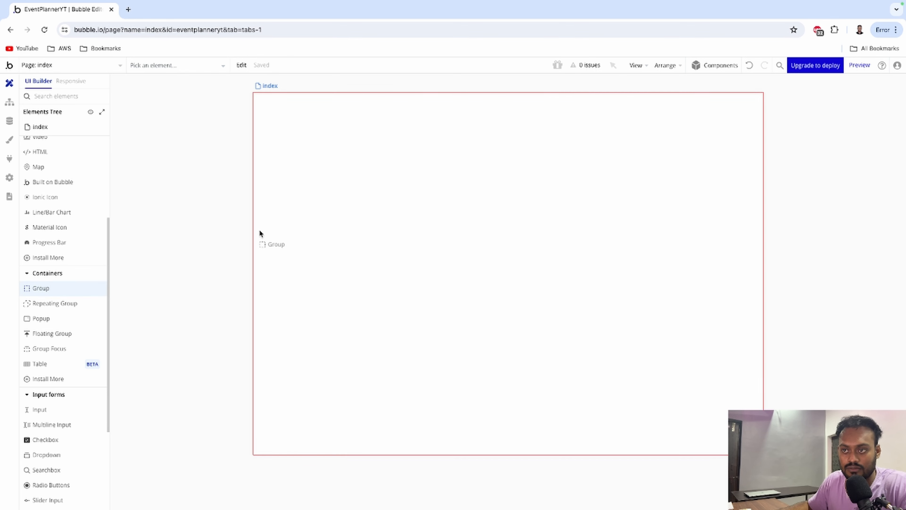
{"action": "left_click_drag", "start_coordinate": [294, 102], "coordinate": [296, 103]}
{"action": "left_click_drag", "start_coordinate": [350, 121], "coordinate": [308, 119]}
{"action": "left_click_drag", "start_coordinate": [318, 212], "coordinate": [319, 124]}
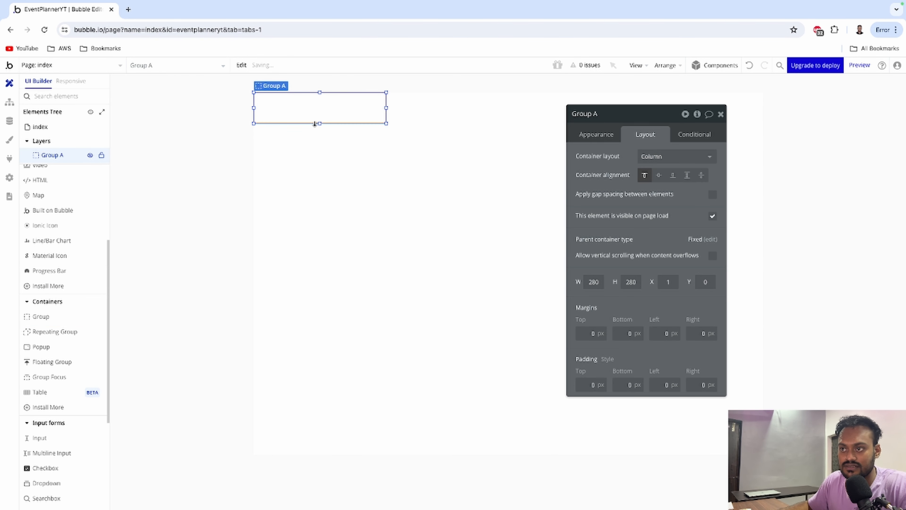
{"action": "left_click_drag", "start_coordinate": [386, 107], "coordinate": [763, 108]}
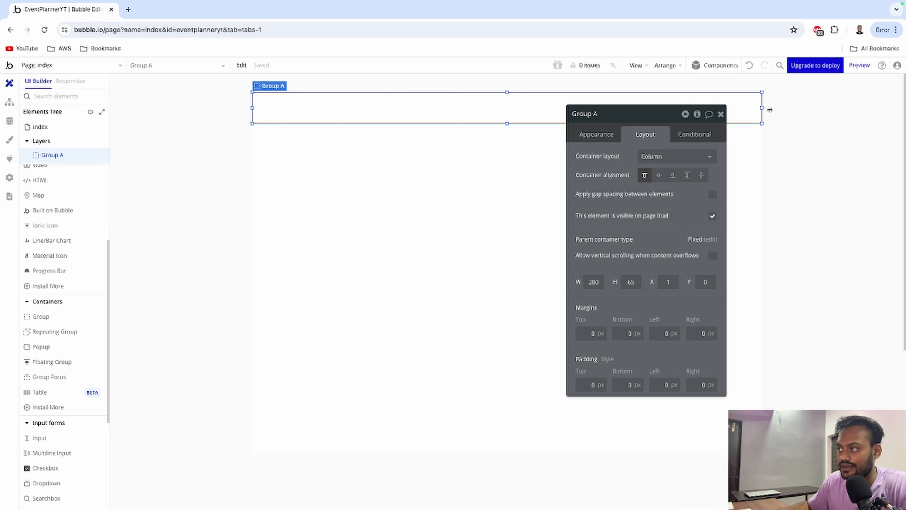
{"action": "left_click", "coordinate": [722, 114]}
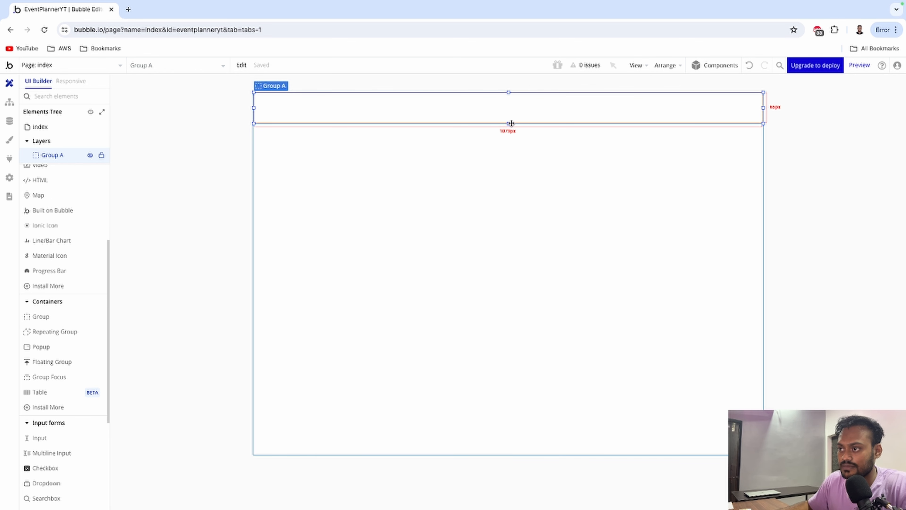
{"action": "left_click_drag", "start_coordinate": [509, 123], "coordinate": [517, 118]}
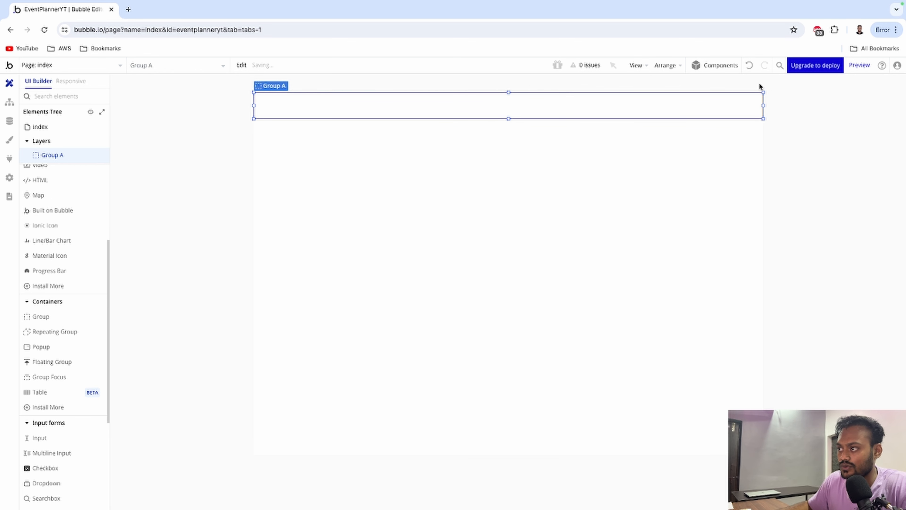
Drag the first Headers component from the Components library into Group A.
{"action": "left_click", "coordinate": [717, 66]}
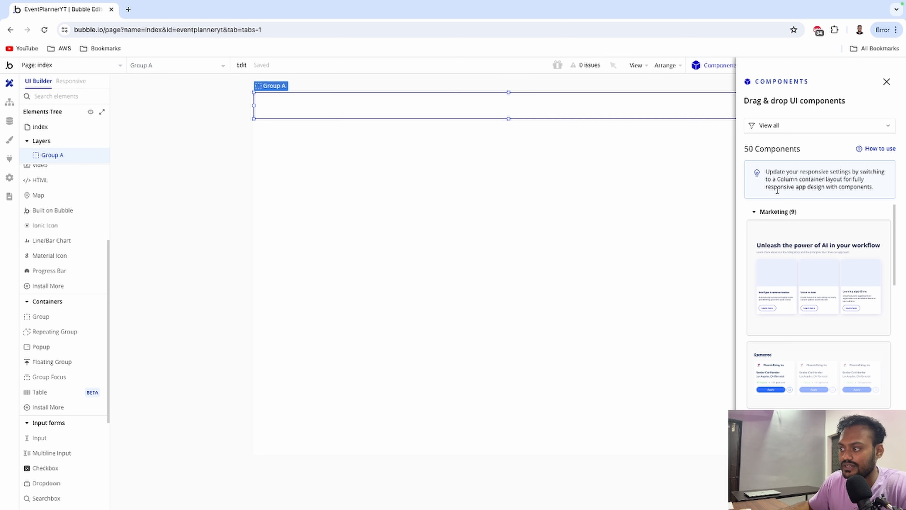
{"action": "left_click", "coordinate": [755, 213]}
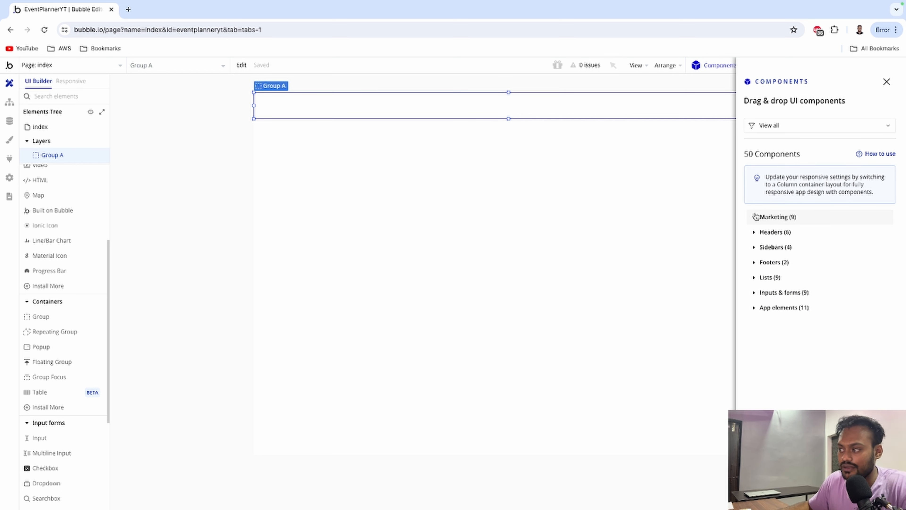
{"action": "left_click", "coordinate": [756, 232]}
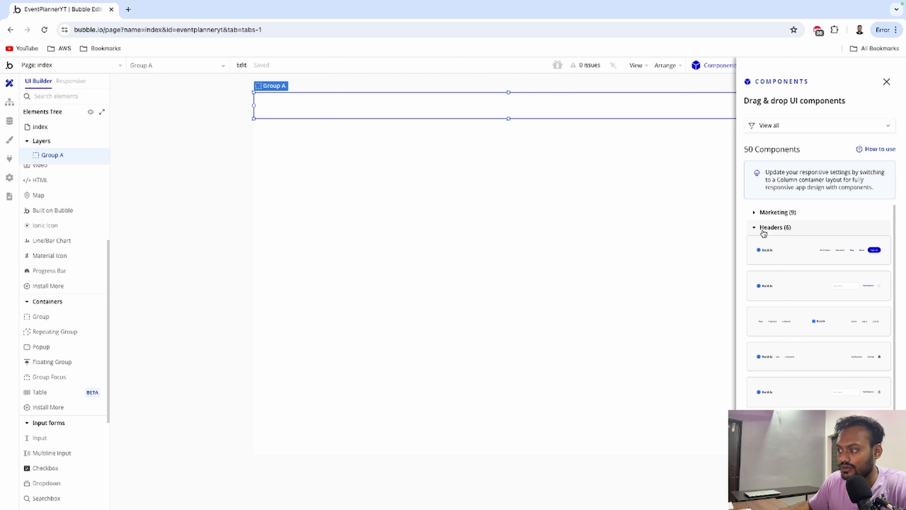
{"action": "left_click_drag", "start_coordinate": [783, 249], "coordinate": [415, 103]}
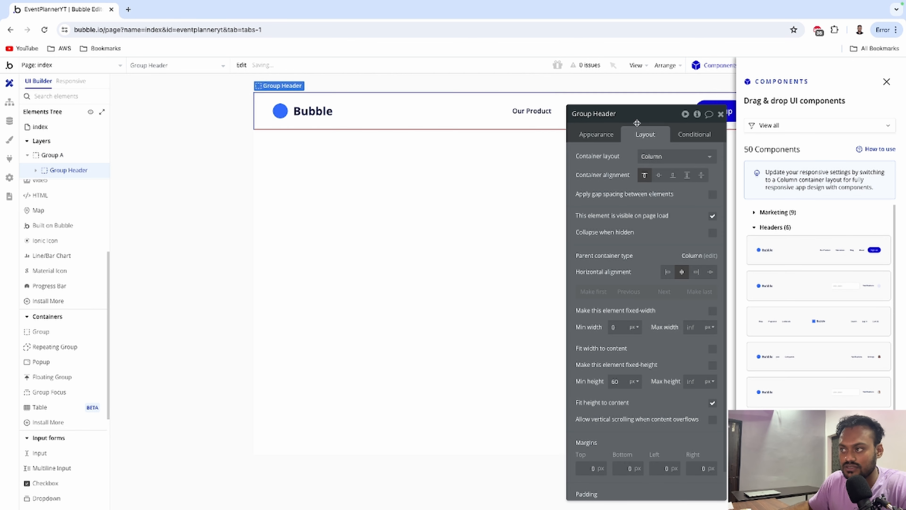
Delete the Our Product and Extensions links from the header.
{"action": "left_click", "coordinate": [722, 114]}
{"action": "left_click", "coordinate": [886, 81]}
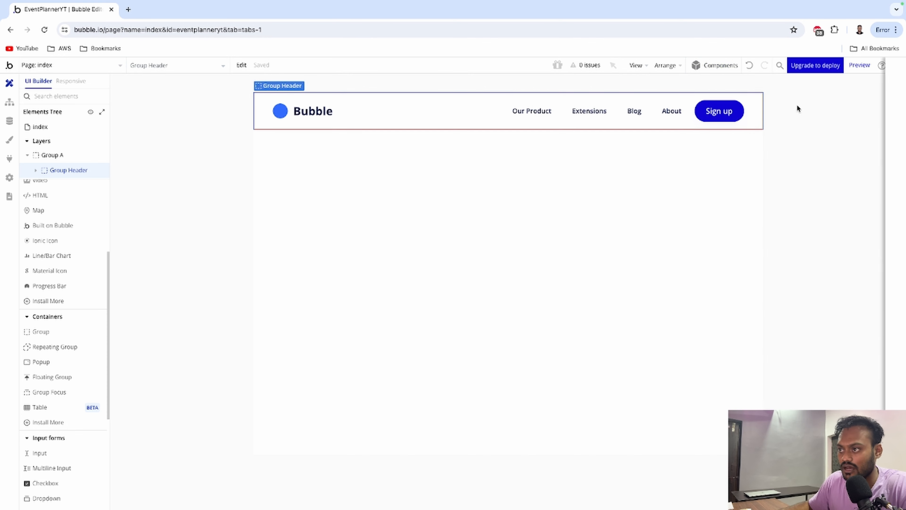
{"action": "double_click", "coordinate": [529, 110]}
{"action": "key", "text": "Delete"}
{"action": "double_click", "coordinate": [578, 112]}
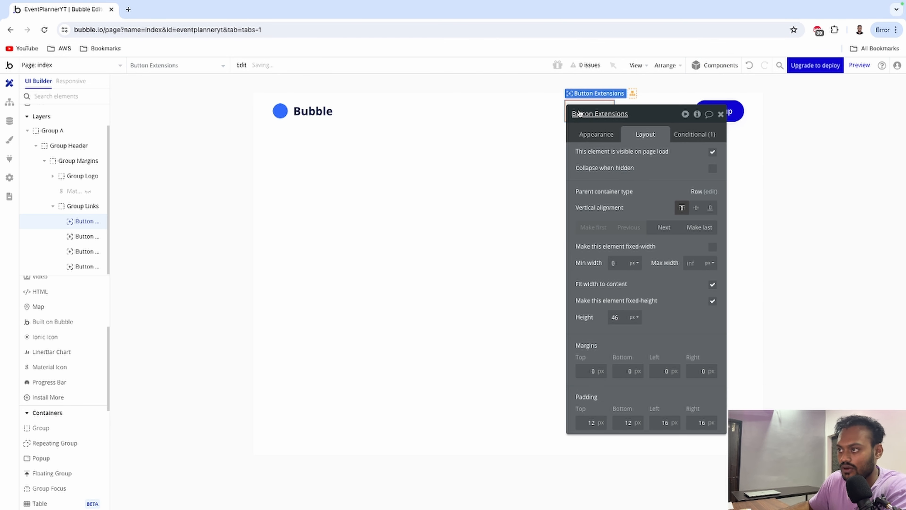
{"action": "key", "text": "Delete"}
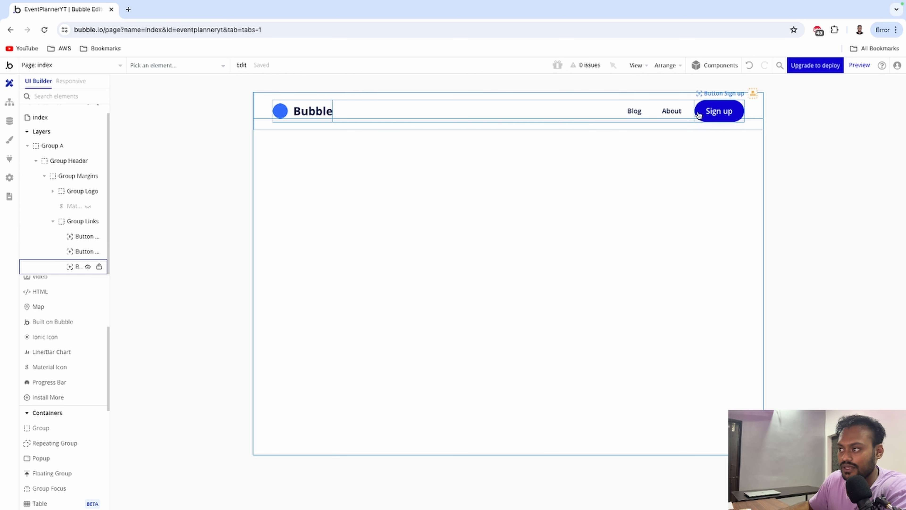
Relabel the header's About button to Login.
{"action": "double_click", "coordinate": [671, 114]}
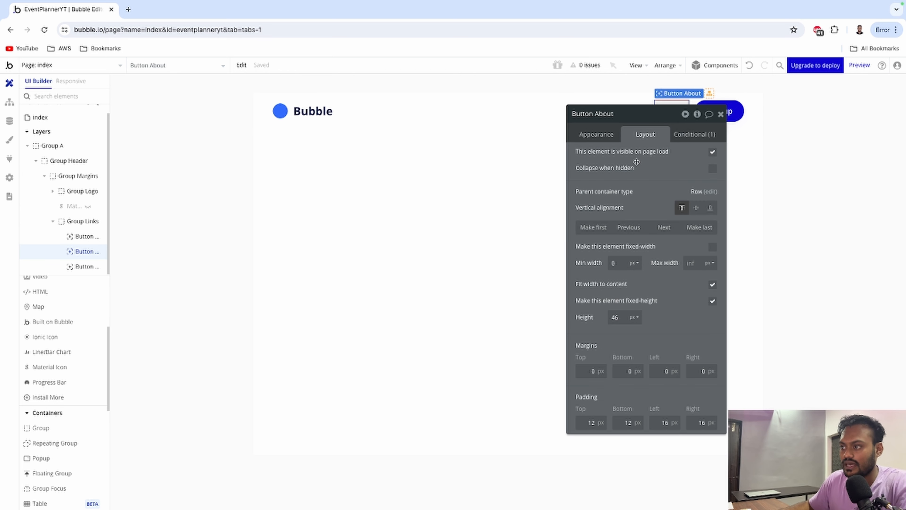
{"action": "left_click", "coordinate": [603, 137]}
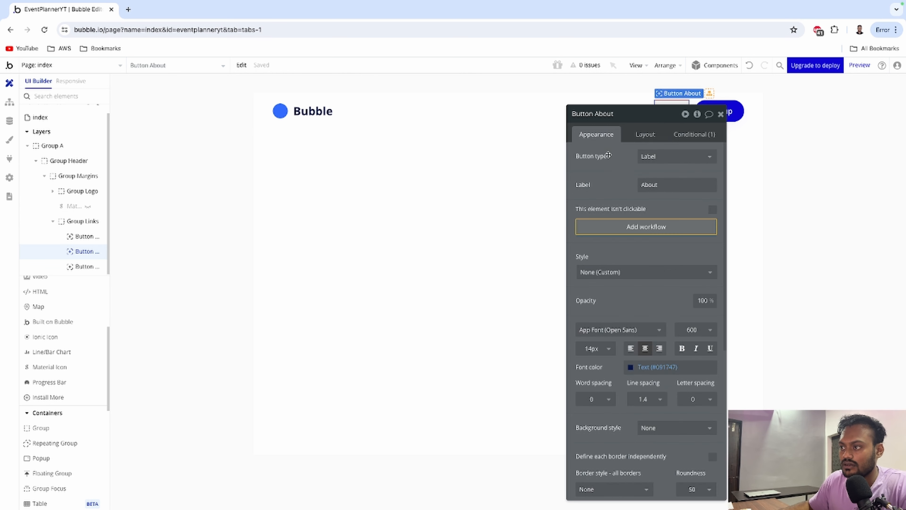
{"action": "double_click", "coordinate": [659, 185]}
{"action": "type", "text": "Login"}
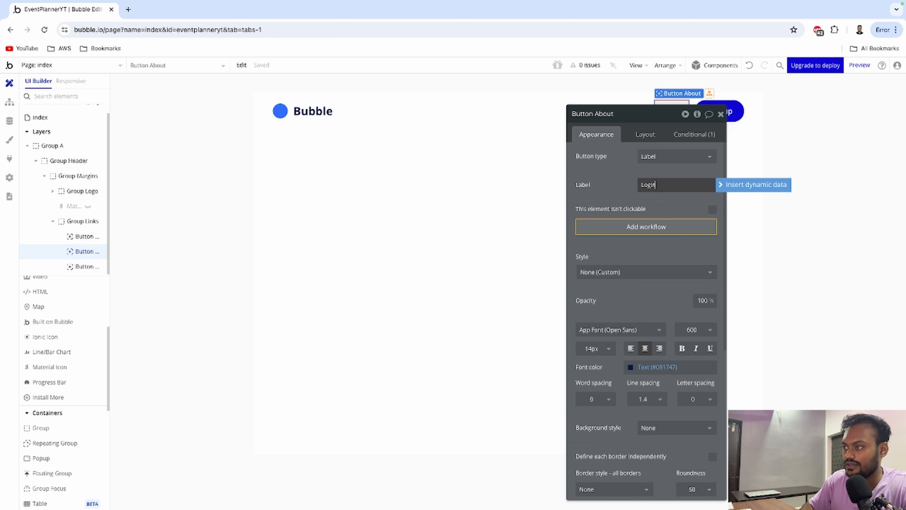
{"action": "left_click", "coordinate": [721, 114]}
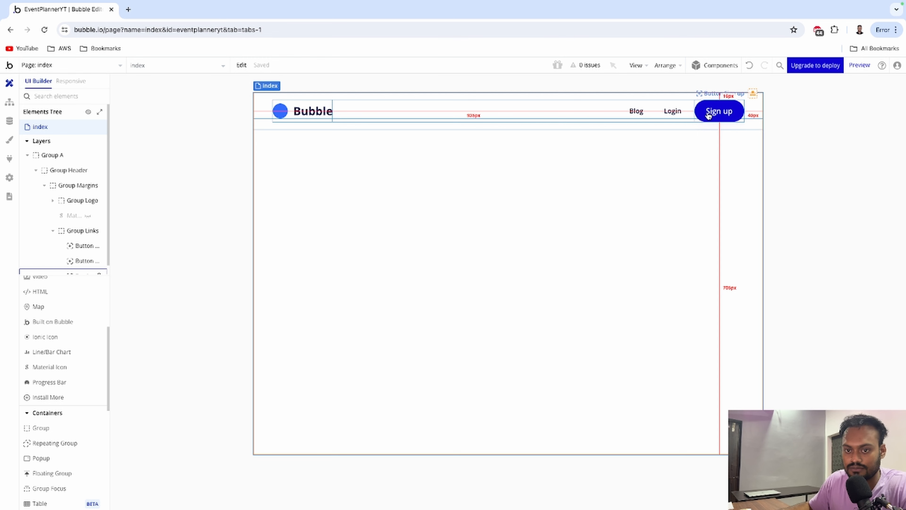
Add a Popup to the page and name it Popup signup.
{"action": "scroll", "coordinate": [71, 307], "scroll_direction": "up", "scroll_amount": 4}
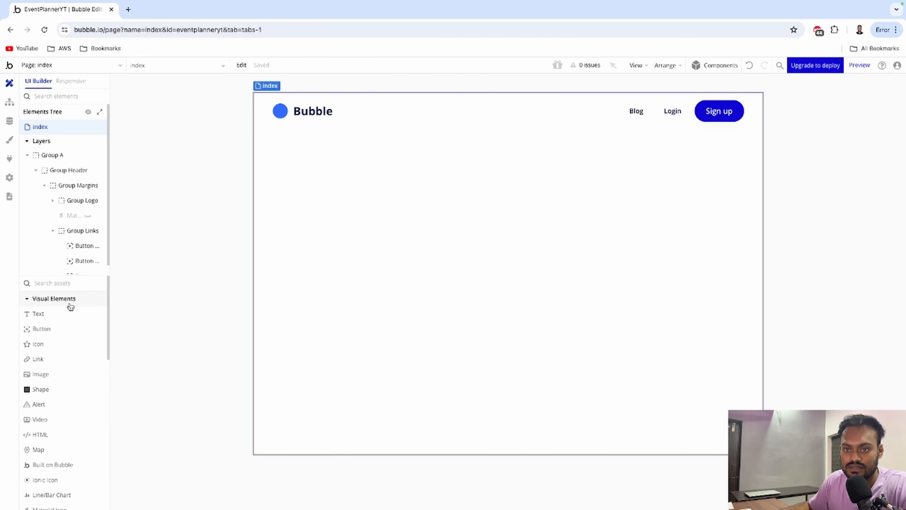
{"action": "scroll", "coordinate": [71, 307], "scroll_direction": "down", "scroll_amount": 5}
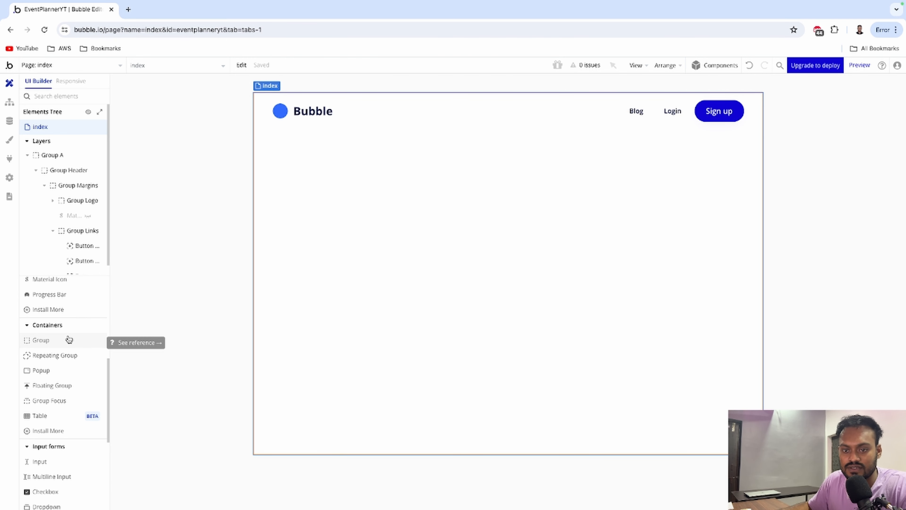
{"action": "left_click", "coordinate": [58, 371]}
{"action": "left_click", "coordinate": [429, 213]}
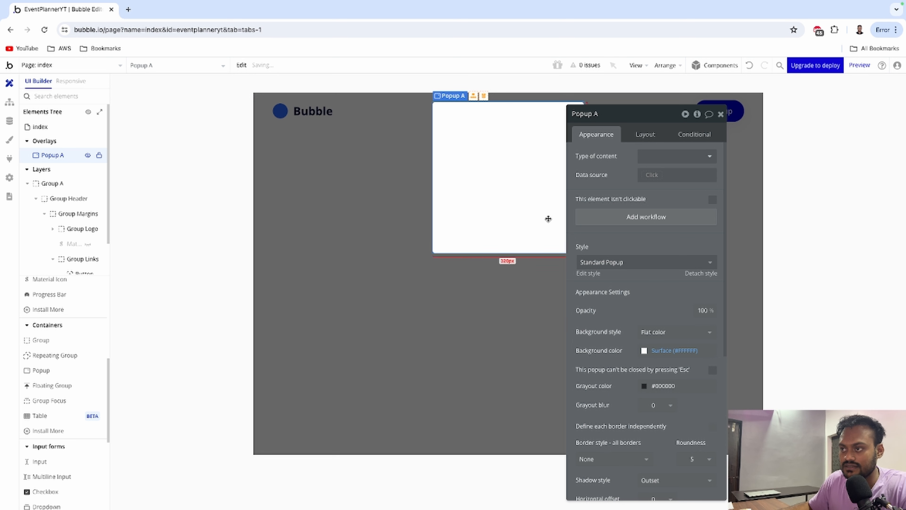
{"action": "left_click", "coordinate": [611, 113]}
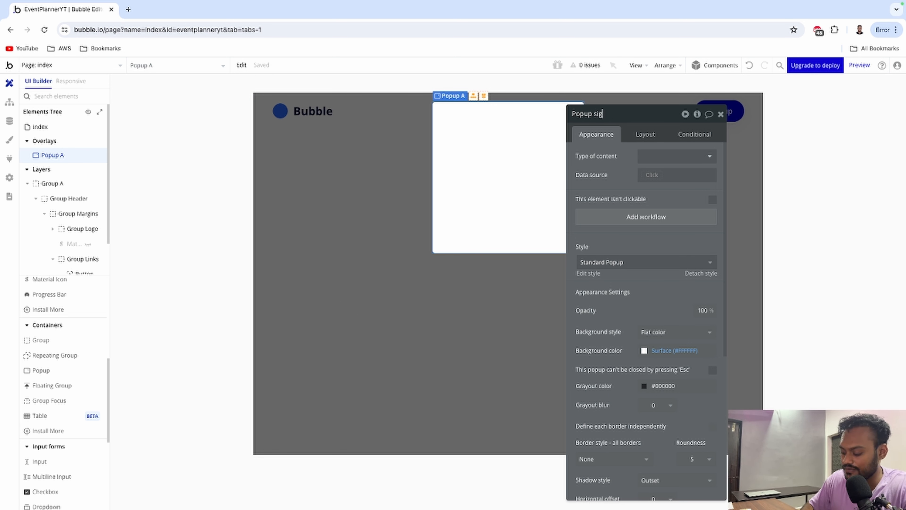
{"action": "type", "text": "signup"}
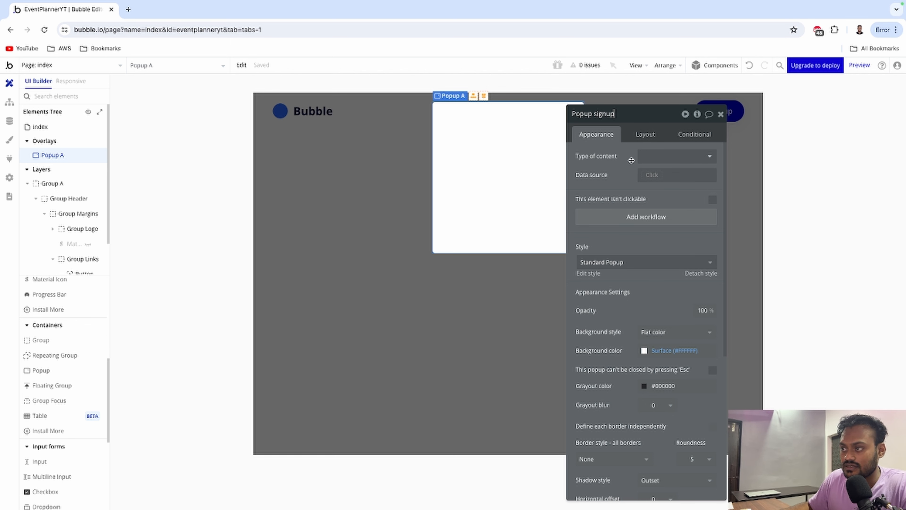
{"action": "left_click", "coordinate": [646, 134]}
Set the popup's width to 500 and height to 700.
{"action": "left_click", "coordinate": [609, 185]}
{"action": "double_click", "coordinate": [610, 184]}
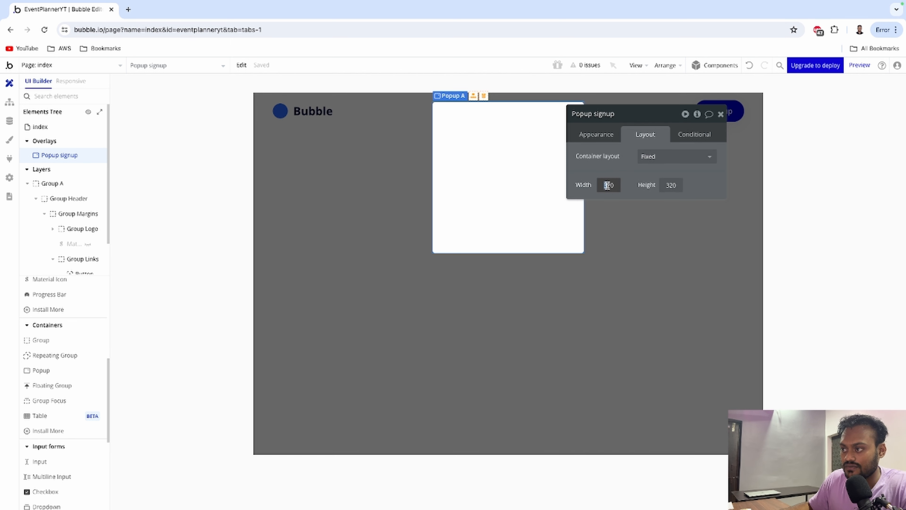
{"action": "type", "text": "500"}
{"action": "key", "text": "Tab"}
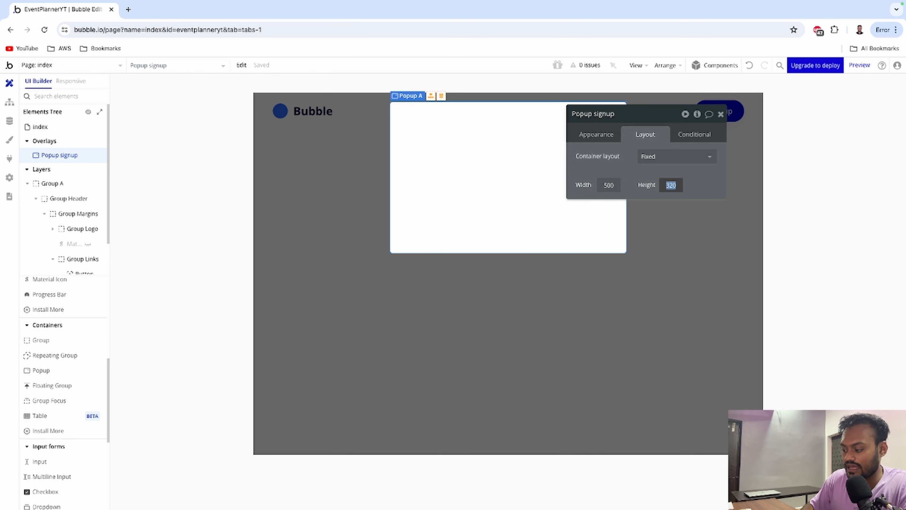
{"action": "type", "text": "700"}
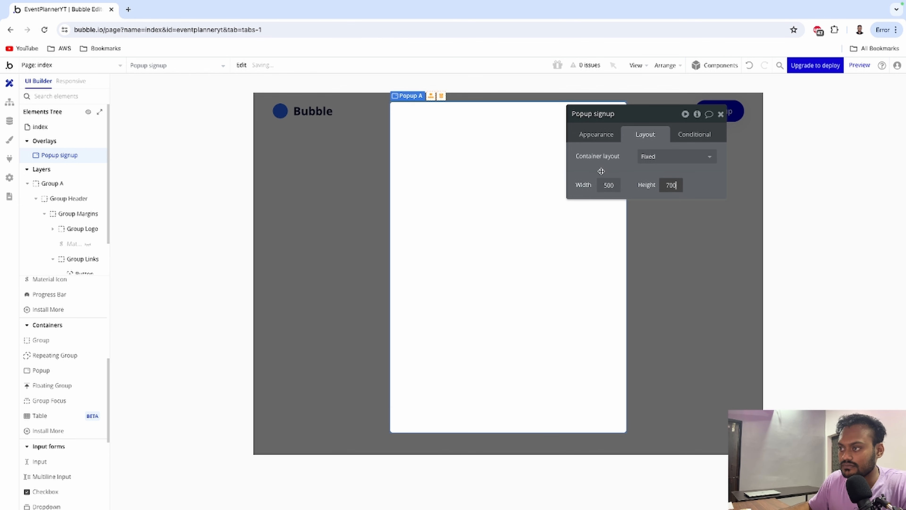
{"action": "left_click", "coordinate": [602, 167]}
{"action": "left_click", "coordinate": [721, 114]}
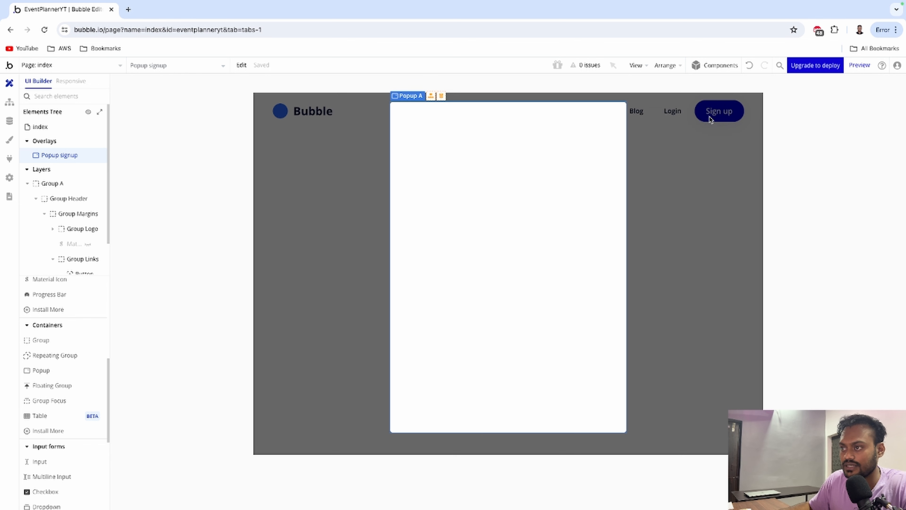
Drop the image-less Sign up form card into Popup signup and select its Sign Up button.
{"action": "left_click", "coordinate": [717, 67]}
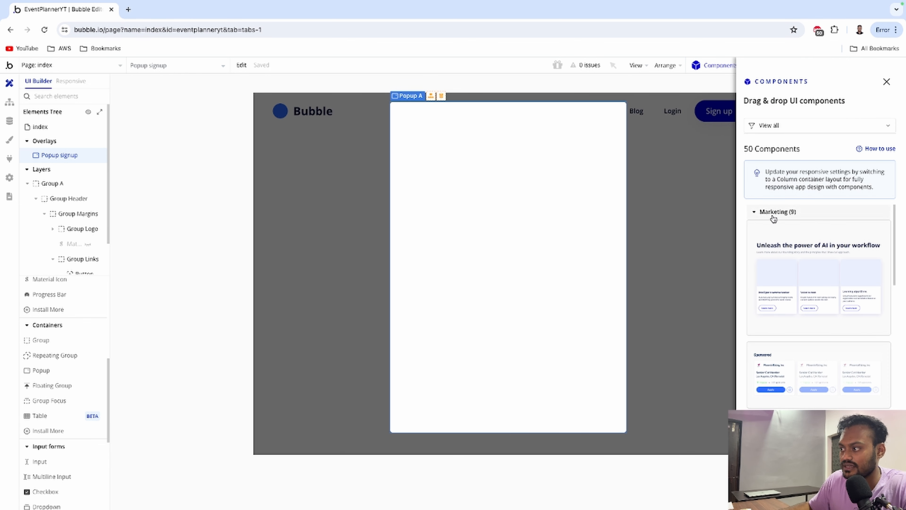
{"action": "left_click", "coordinate": [773, 216]}
{"action": "left_click", "coordinate": [771, 292]}
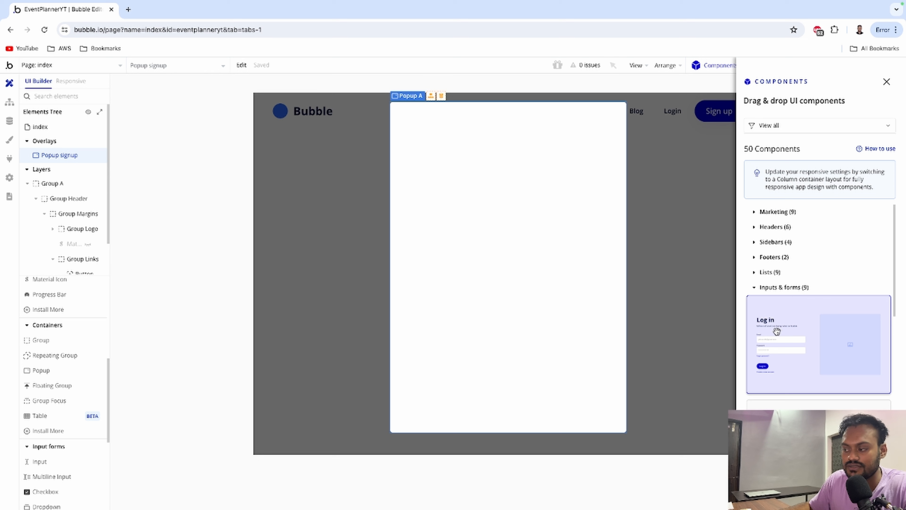
{"action": "scroll", "coordinate": [777, 331], "scroll_direction": "down", "scroll_amount": 2}
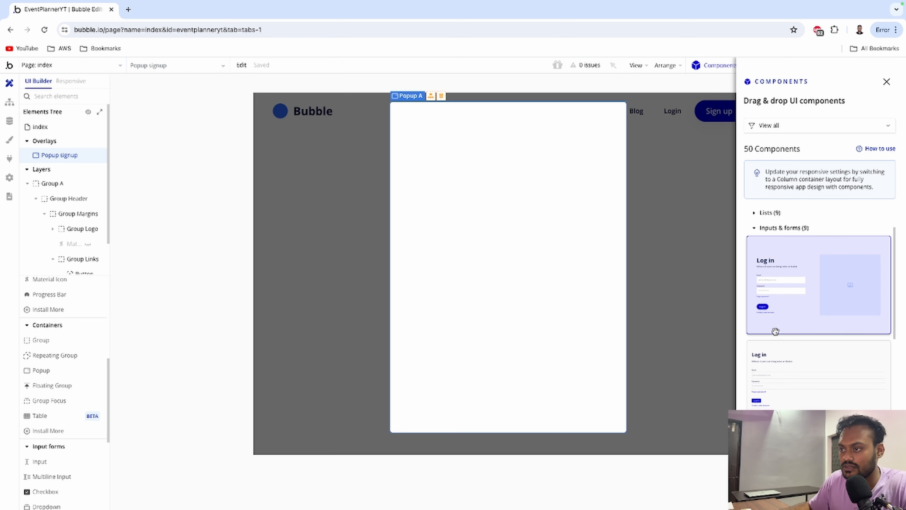
{"action": "left_click", "coordinate": [487, 107]}
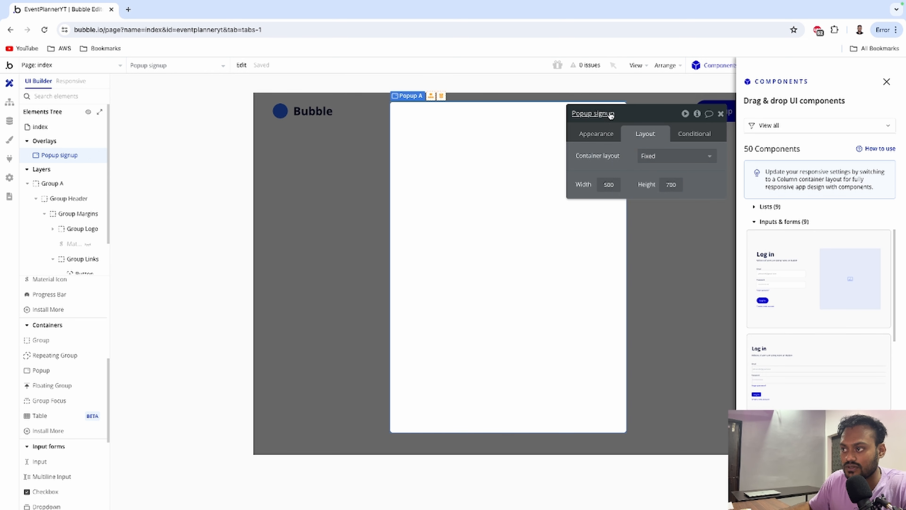
{"action": "scroll", "coordinate": [789, 293], "scroll_direction": "down", "scroll_amount": 4}
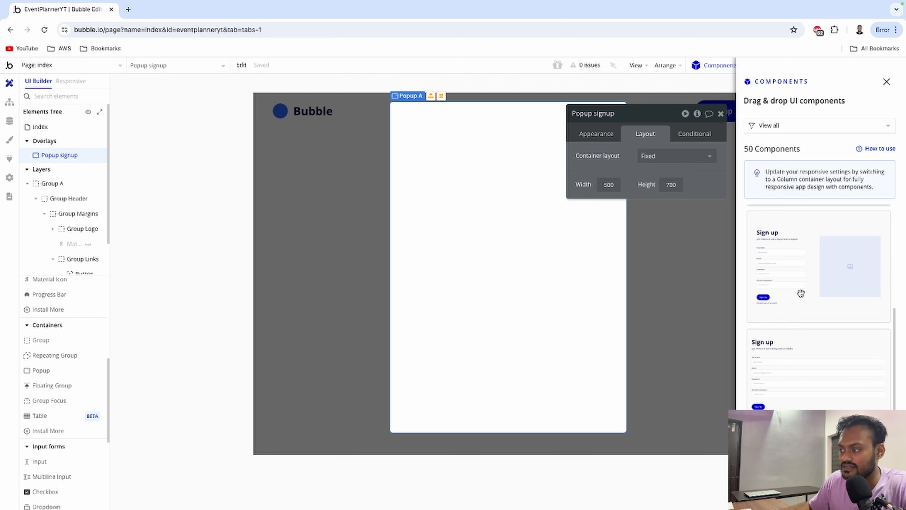
{"action": "scroll", "coordinate": [809, 300], "scroll_direction": "up", "scroll_amount": 1}
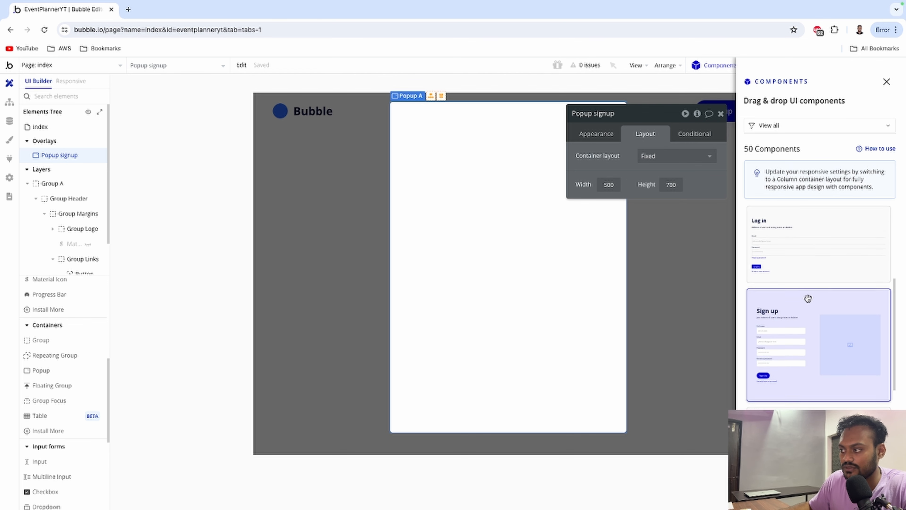
{"action": "scroll", "coordinate": [821, 310], "scroll_direction": "down", "scroll_amount": 2}
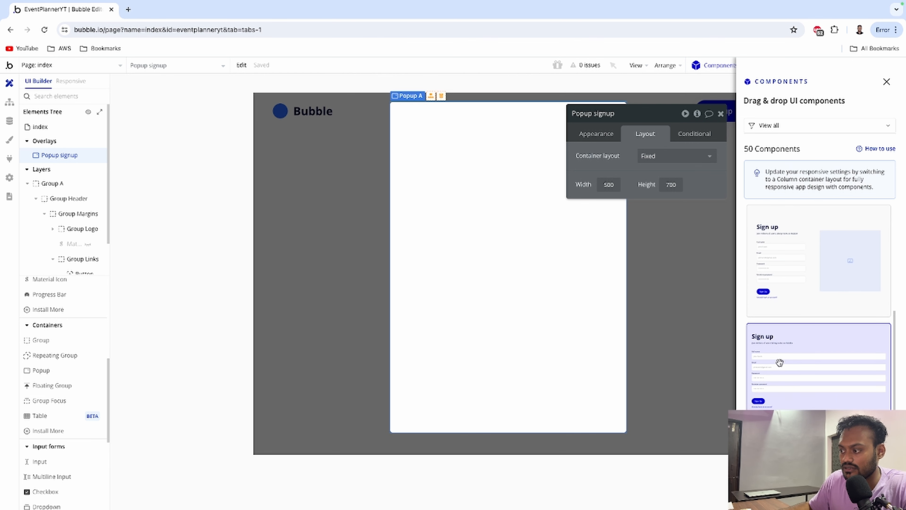
{"action": "left_click_drag", "start_coordinate": [822, 348], "coordinate": [396, 241]}
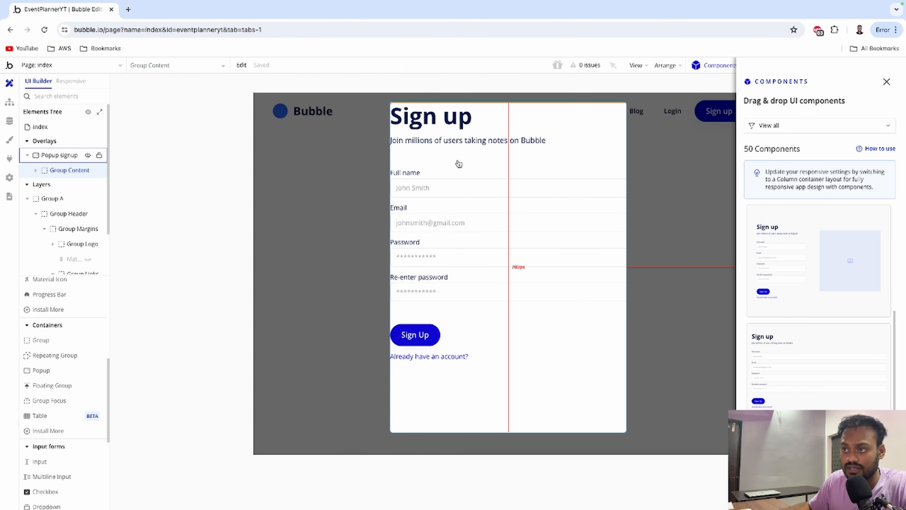
{"action": "left_click", "coordinate": [415, 337]}
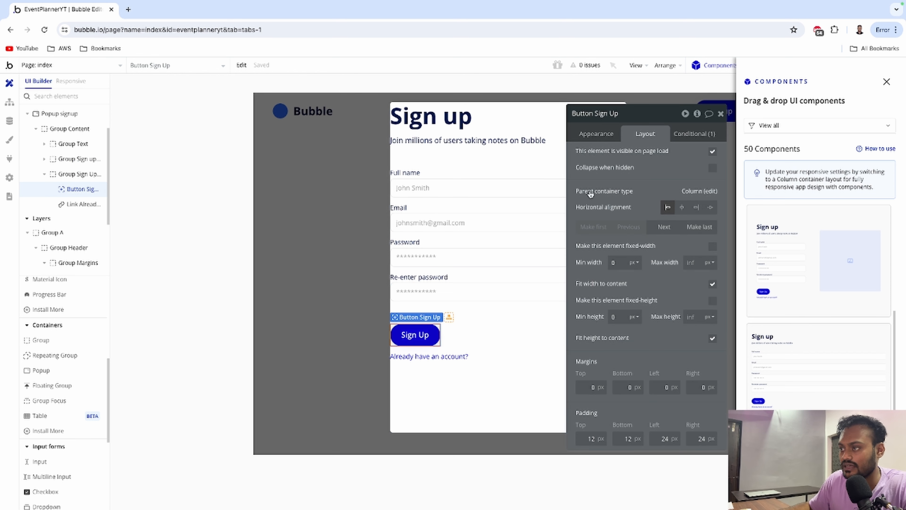
{"action": "left_click", "coordinate": [595, 134]}
Add a Sign the user up step on Sign Up click, with Email from Input Email (Sign up)'s value.
{"action": "left_click", "coordinate": [624, 232]}
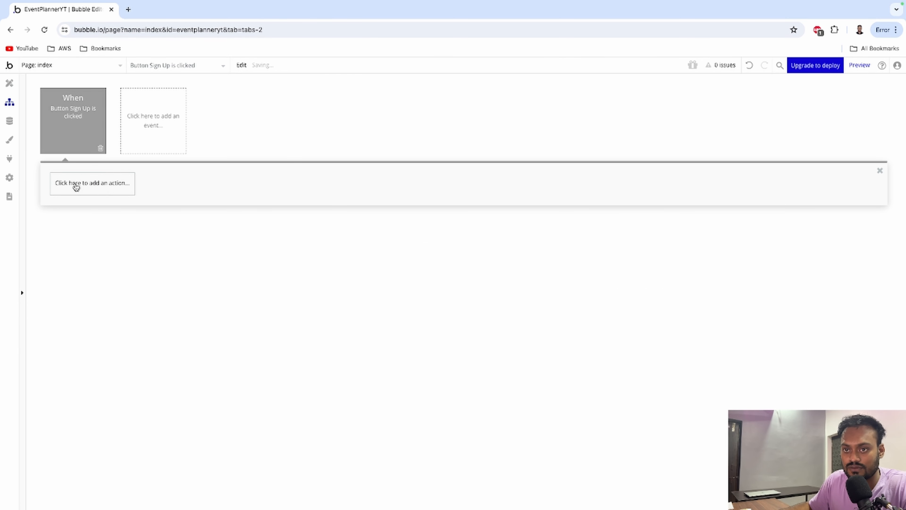
{"action": "left_click", "coordinate": [76, 185]}
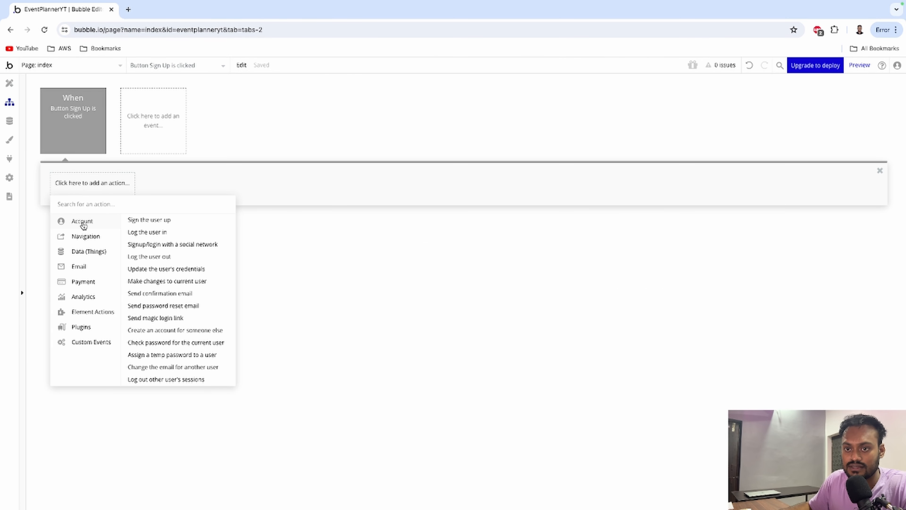
{"action": "left_click", "coordinate": [135, 221]}
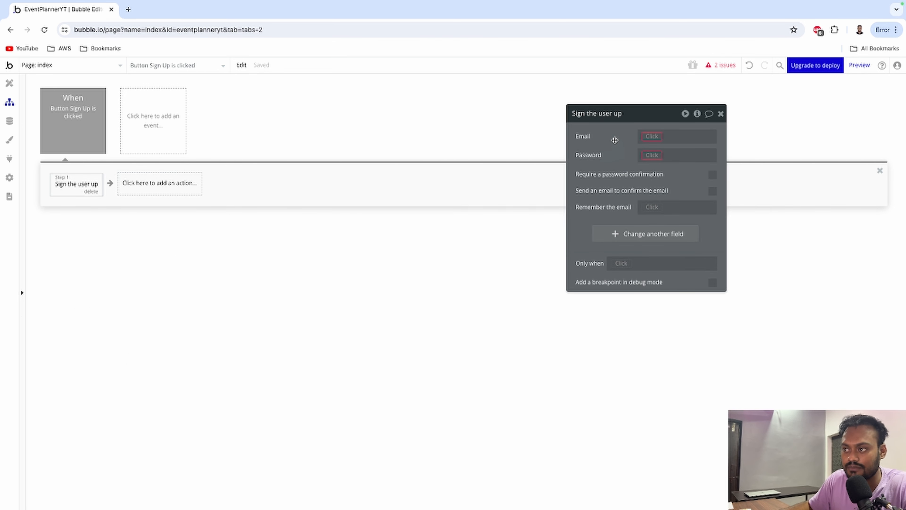
{"action": "left_click", "coordinate": [649, 136]}
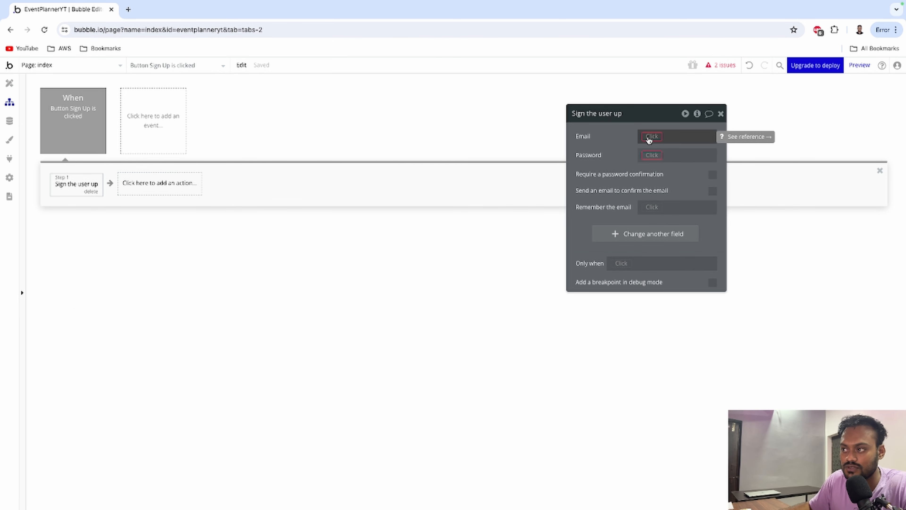
{"action": "scroll", "coordinate": [677, 252], "scroll_direction": "down", "scroll_amount": 7}
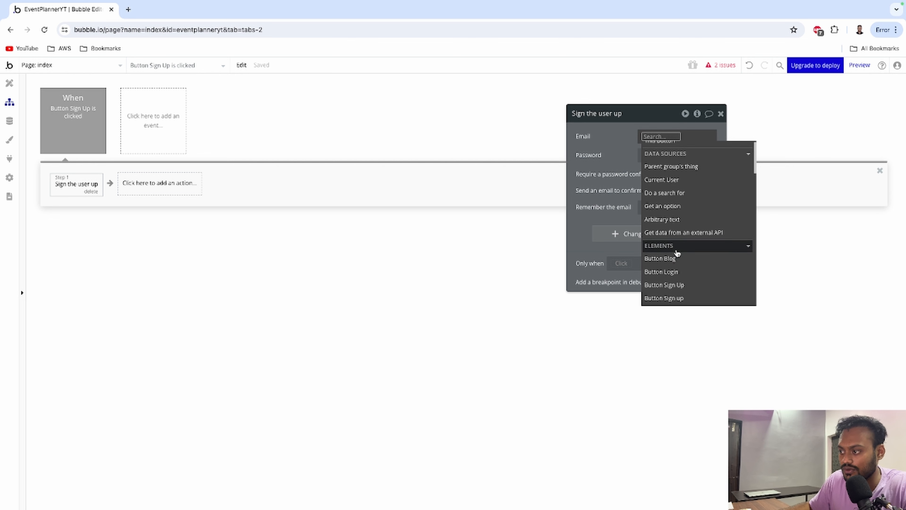
{"action": "scroll", "coordinate": [677, 253], "scroll_direction": "down", "scroll_amount": 1}
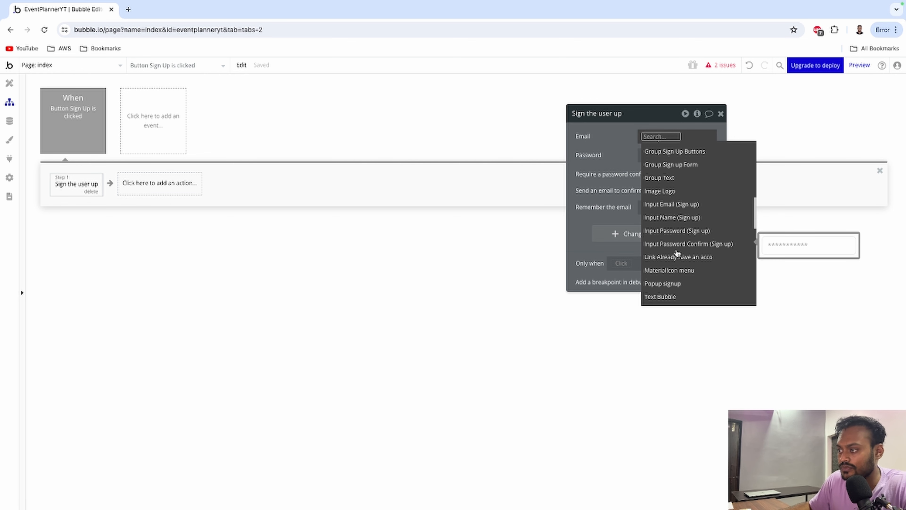
{"action": "left_click", "coordinate": [678, 205]}
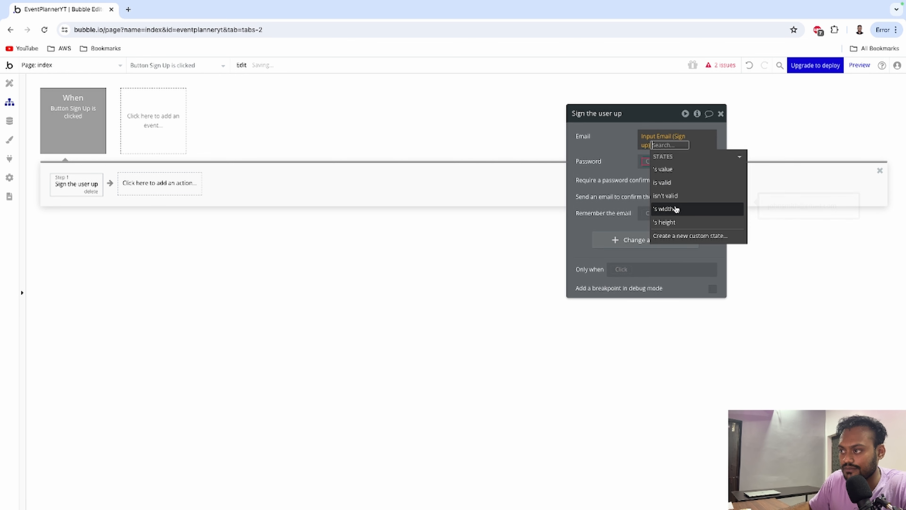
{"action": "left_click", "coordinate": [663, 170]}
{"action": "left_click", "coordinate": [589, 160]}
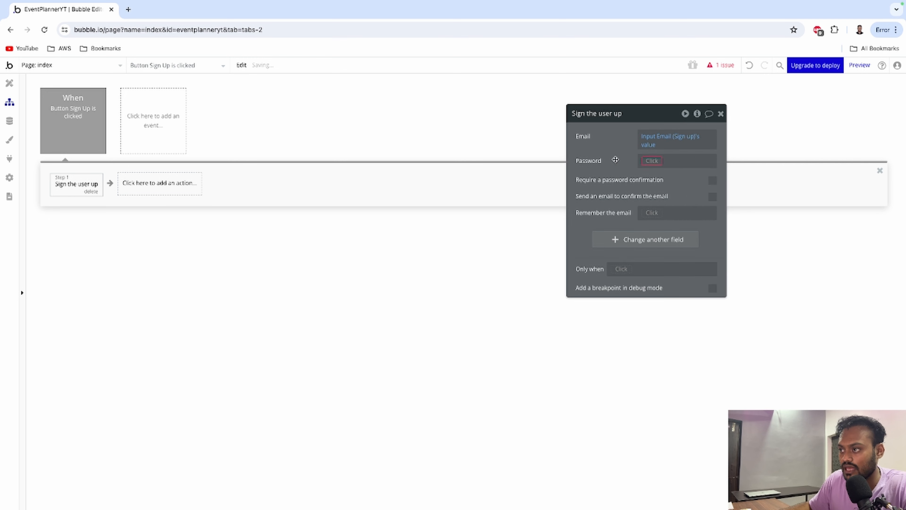
Set the step's Password to Input Password (Sign up)'s value.
{"action": "left_click", "coordinate": [651, 162]}
{"action": "scroll", "coordinate": [668, 239], "scroll_direction": "down", "scroll_amount": 8}
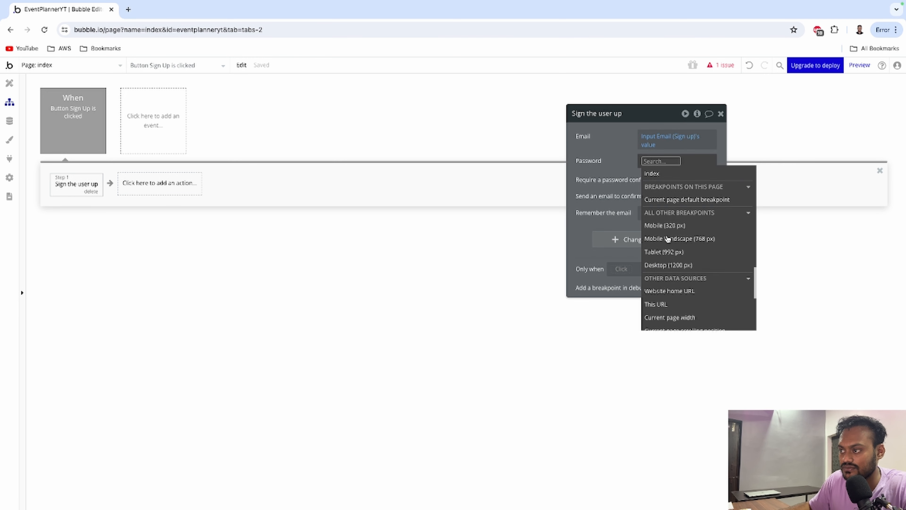
{"action": "type", "text": "inp"}
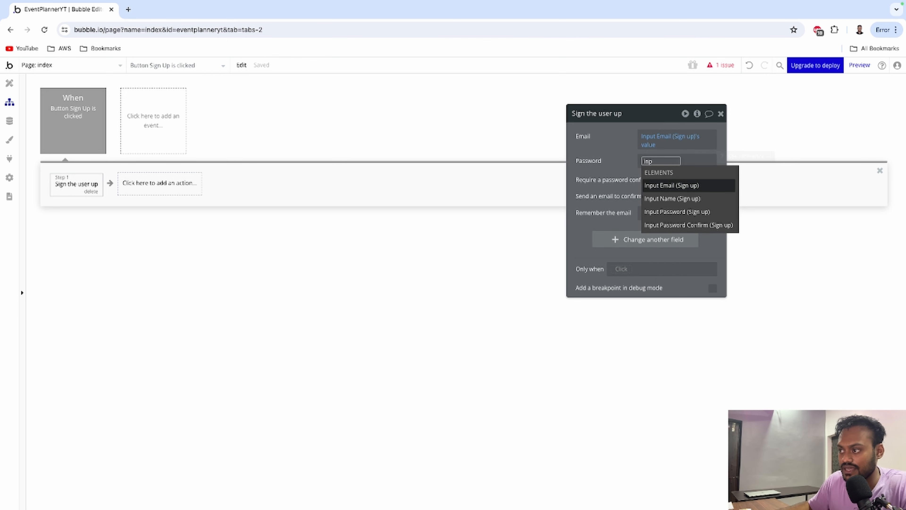
{"action": "left_click", "coordinate": [661, 212]}
{"action": "left_click", "coordinate": [662, 194]}
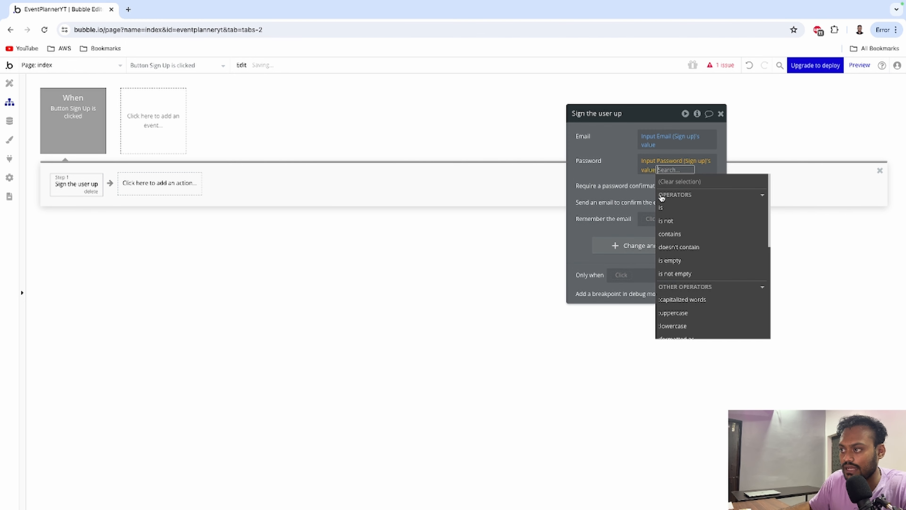
{"action": "left_click", "coordinate": [621, 165]}
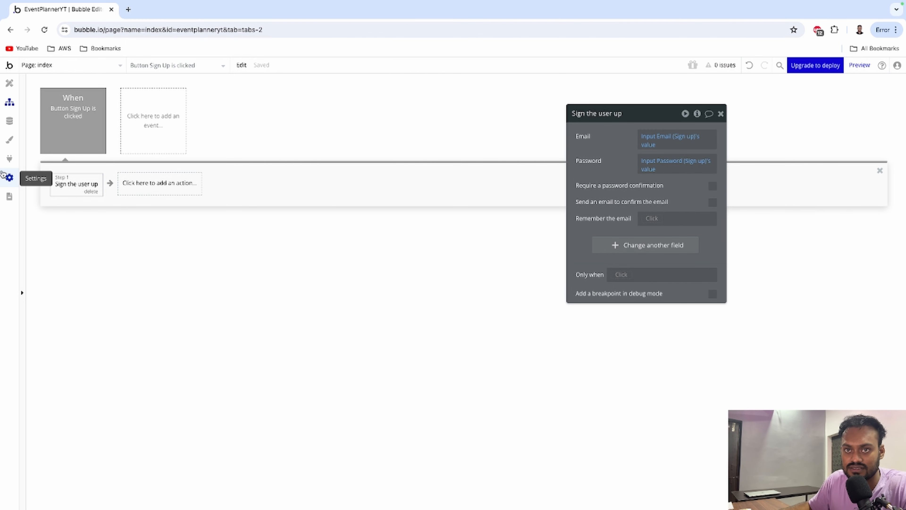
{"action": "left_click", "coordinate": [9, 92]}
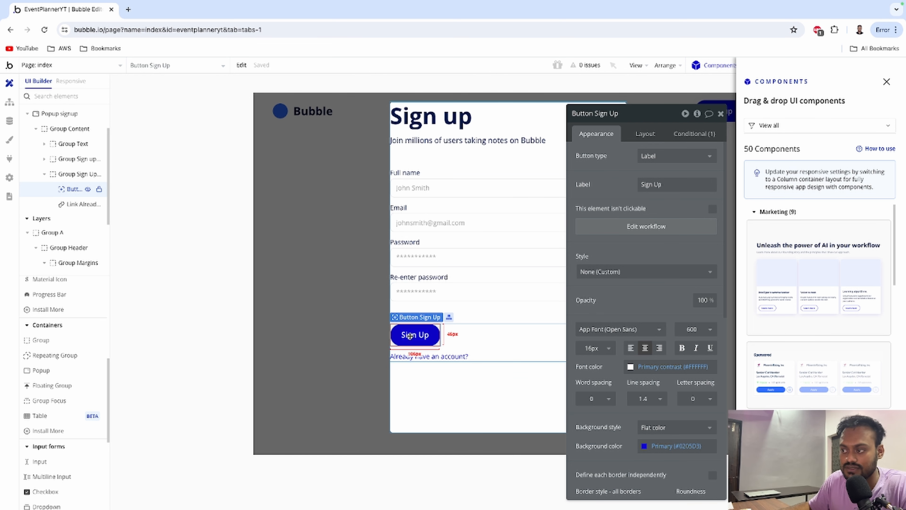
{"action": "left_click", "coordinate": [617, 227]}
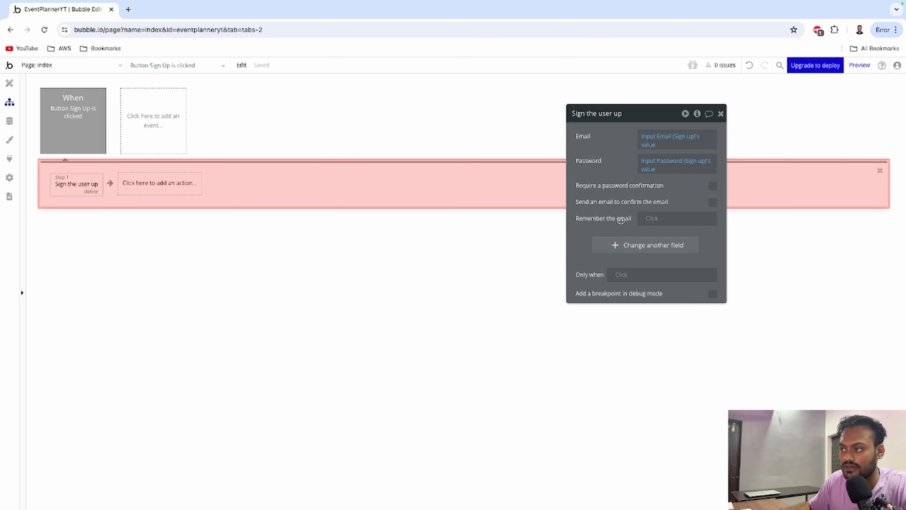
Create a new text user field named Name in the sign-up step.
{"action": "left_click", "coordinate": [631, 245]}
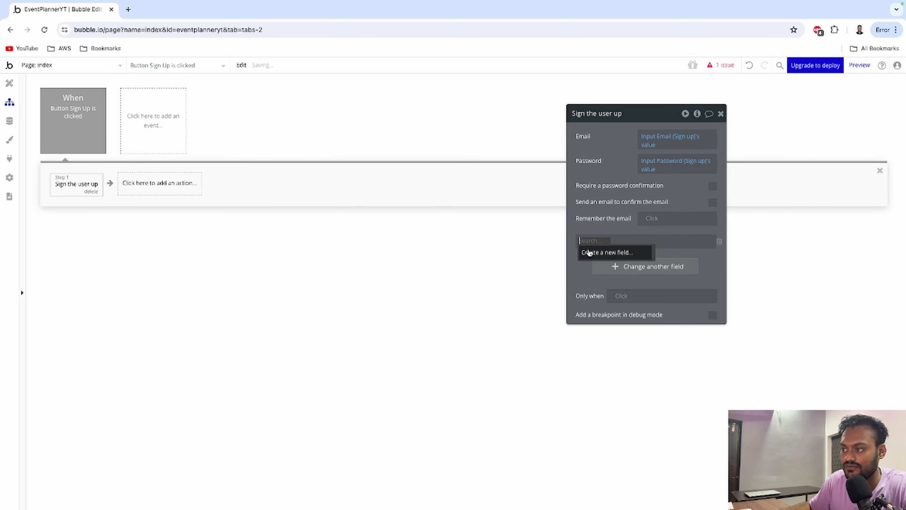
{"action": "left_click", "coordinate": [589, 253]}
{"action": "type", "text": "N"}
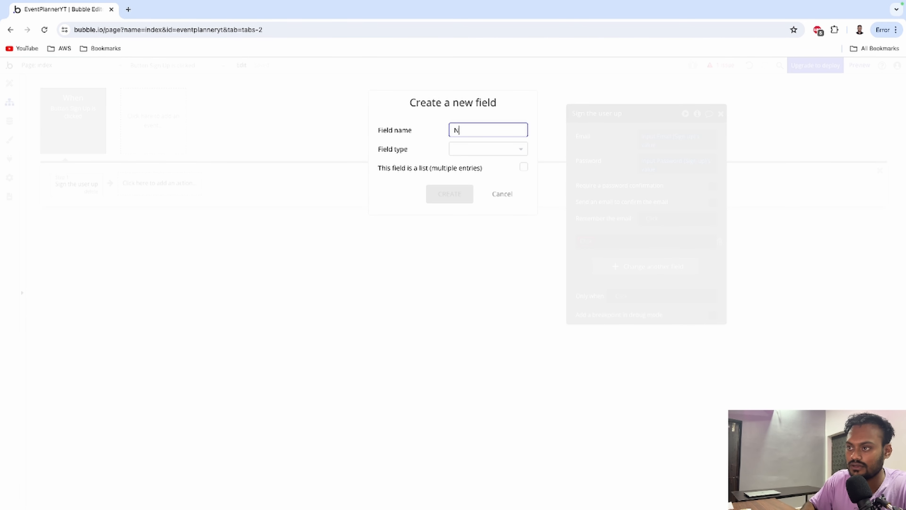
{"action": "type", "text": "ame"}
{"action": "left_click", "coordinate": [465, 150]}
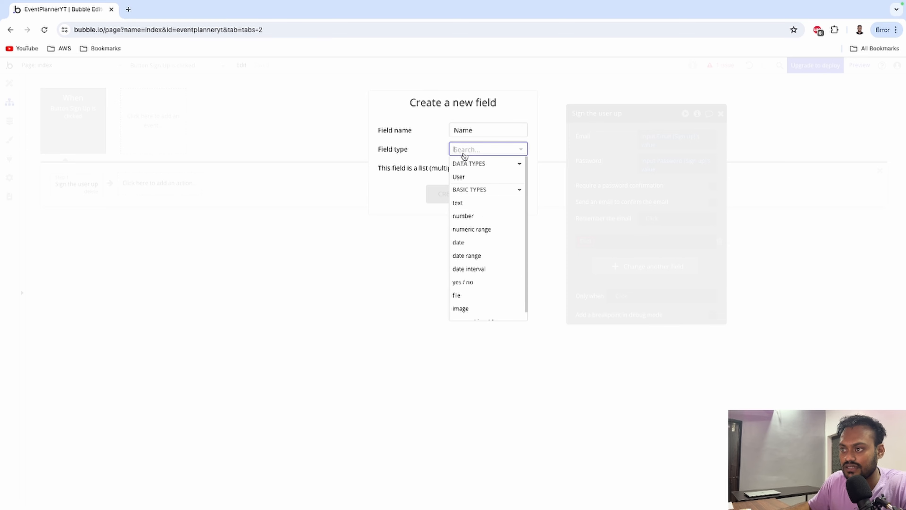
{"action": "left_click", "coordinate": [471, 203]}
{"action": "left_click", "coordinate": [438, 194]}
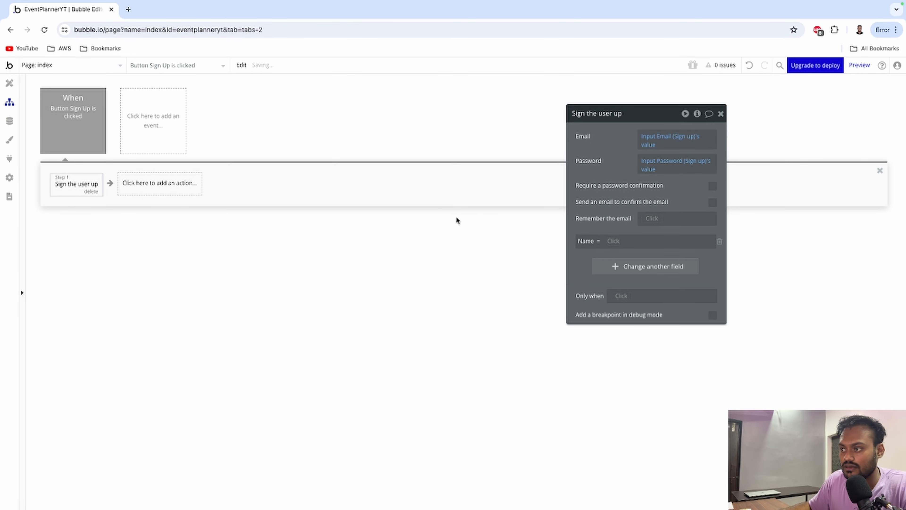
Set Name to Input Name (Sign up)'s value and go back to the Design view.
{"action": "left_click", "coordinate": [612, 241]}
{"action": "type", "text": "input"}
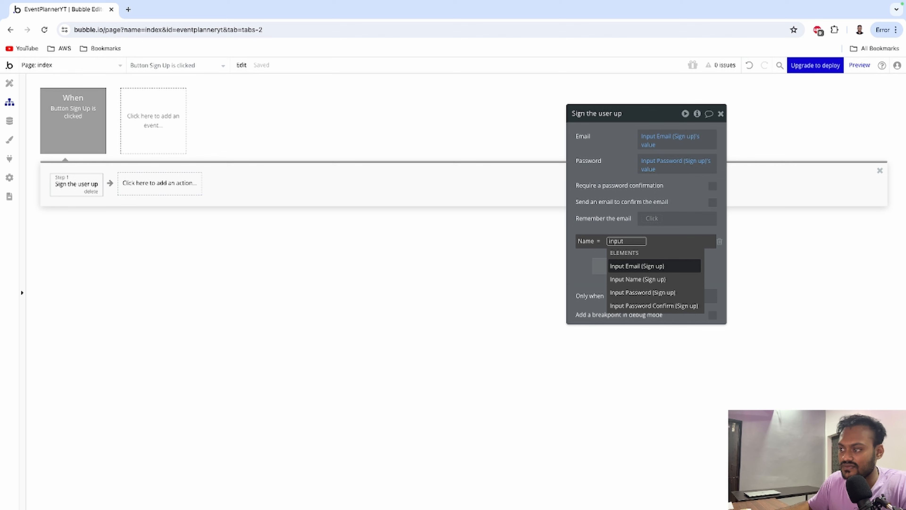
{"action": "left_click", "coordinate": [621, 280]}
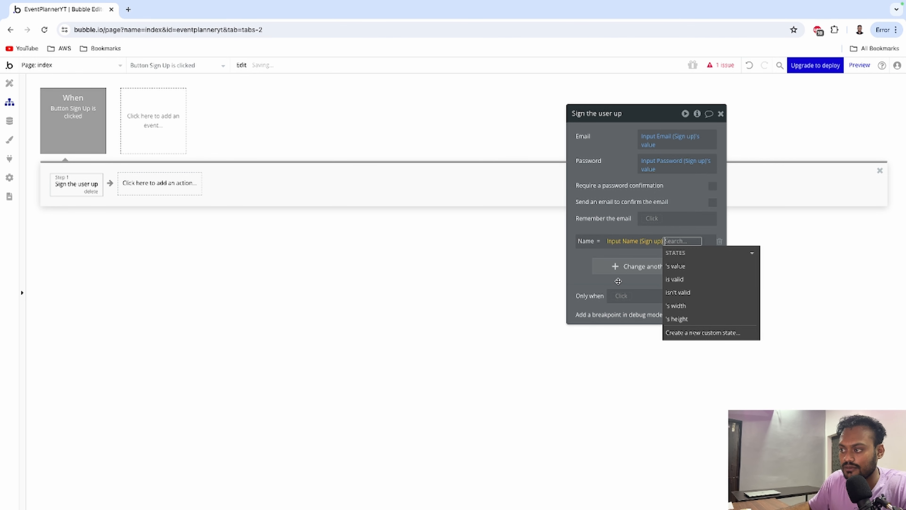
{"action": "left_click", "coordinate": [681, 266]}
{"action": "left_click", "coordinate": [580, 266]}
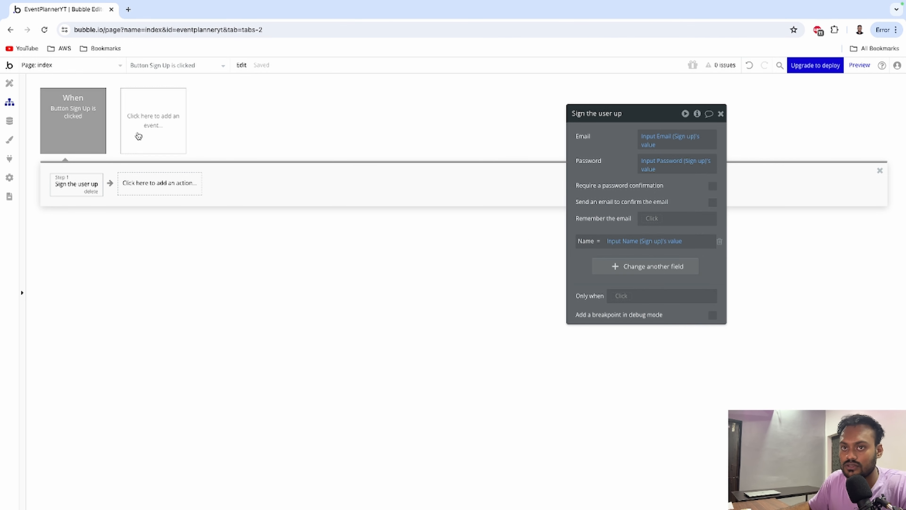
{"action": "left_click", "coordinate": [9, 83]}
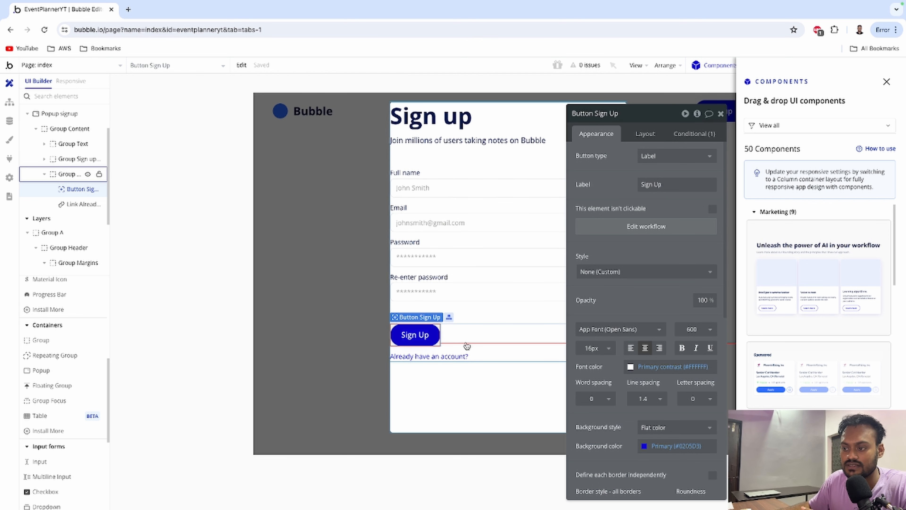
Hide Popup signup and add a new popup sized 500 wide by 700 tall.
{"action": "left_click", "coordinate": [721, 114]}
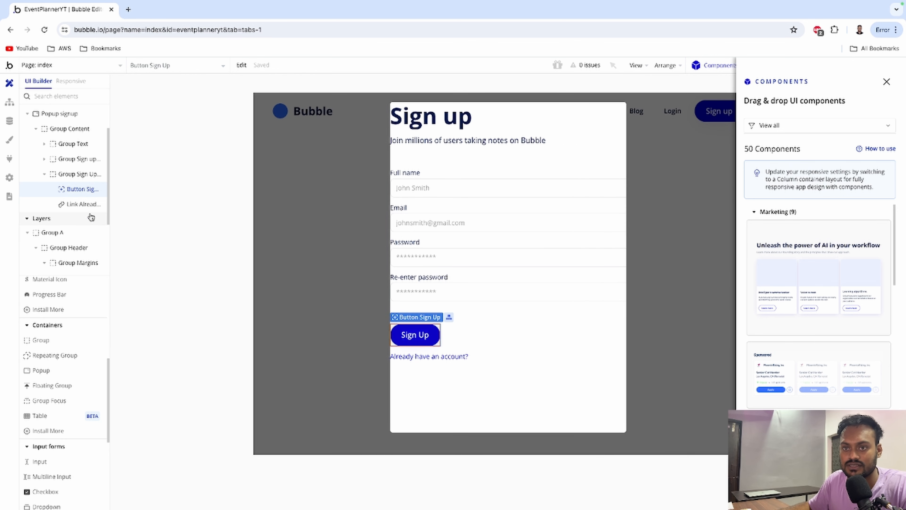
{"action": "scroll", "coordinate": [75, 234], "scroll_direction": "up", "scroll_amount": 2}
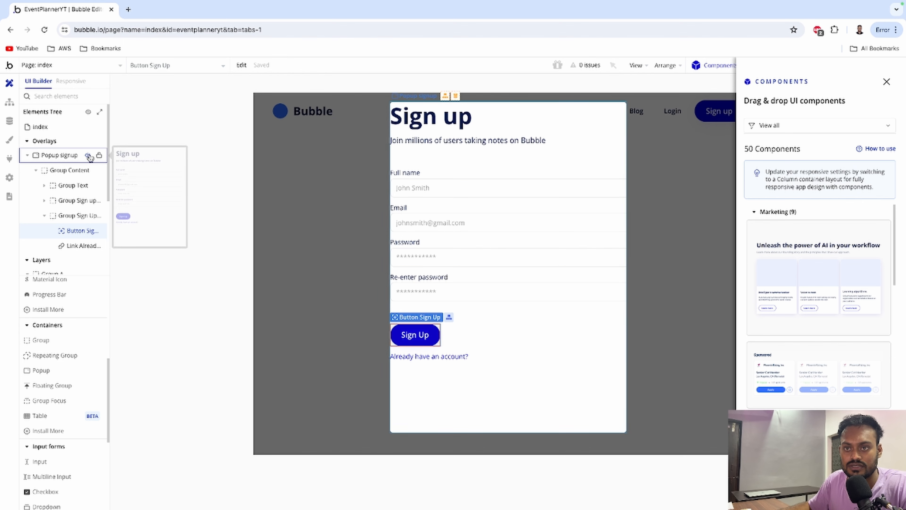
{"action": "left_click", "coordinate": [88, 155]}
{"action": "left_click", "coordinate": [28, 156]}
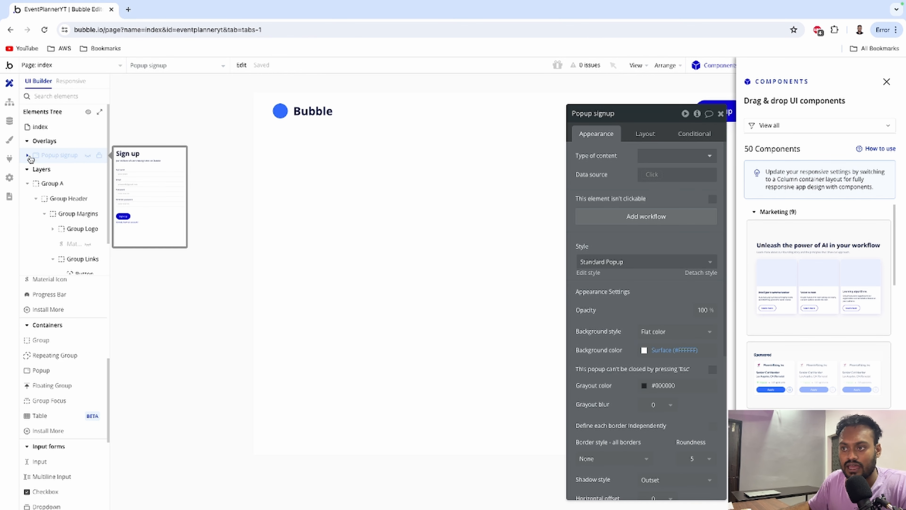
{"action": "left_click_drag", "start_coordinate": [56, 370], "coordinate": [422, 244]}
{"action": "left_click", "coordinate": [637, 139]}
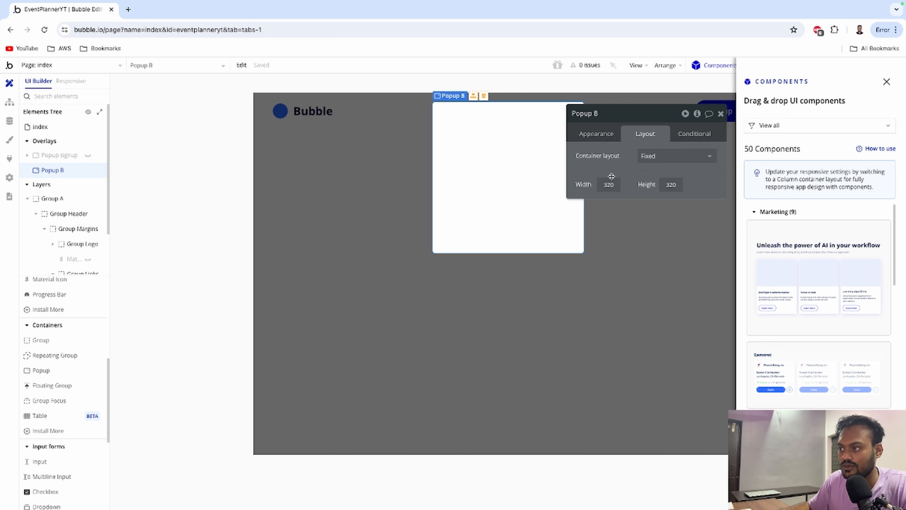
{"action": "double_click", "coordinate": [617, 186]}
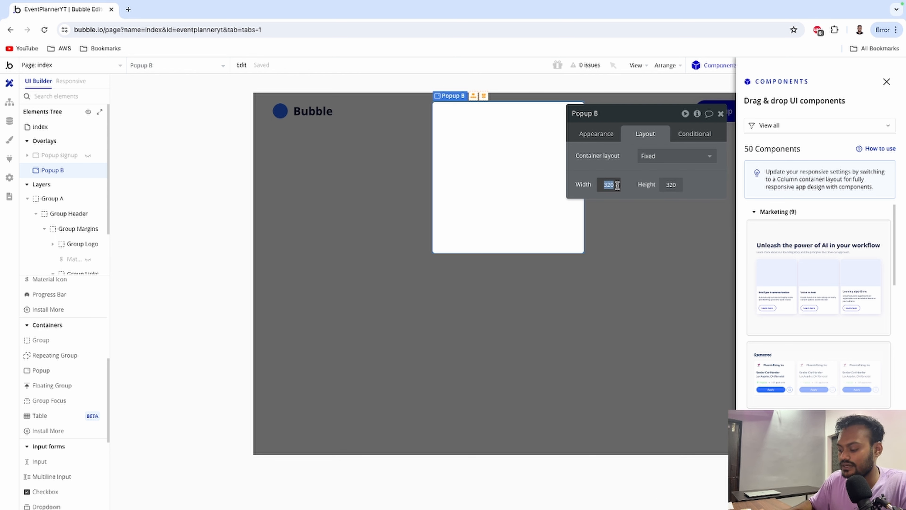
{"action": "type", "text": "500"}
{"action": "key", "text": "Tab"}
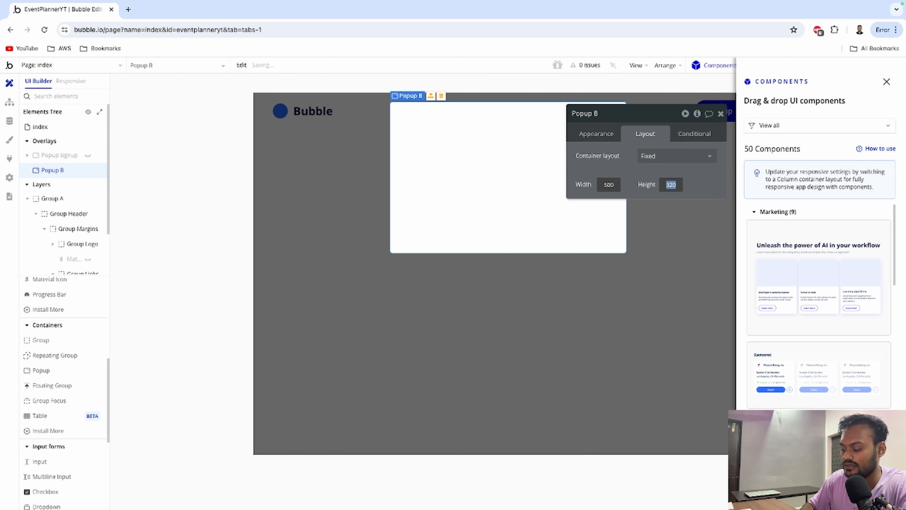
{"action": "type", "text": "700"}
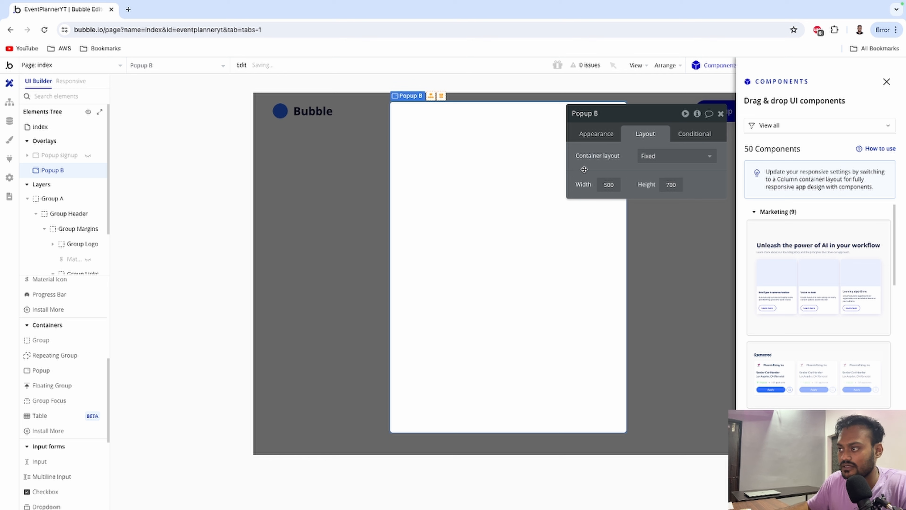
Rename the new popup to Popup signin and drop a Log in form into it.
{"action": "left_click", "coordinate": [628, 114]}
{"action": "key", "text": "BackSpace"}
{"action": "key", "text": "BackSpace"}
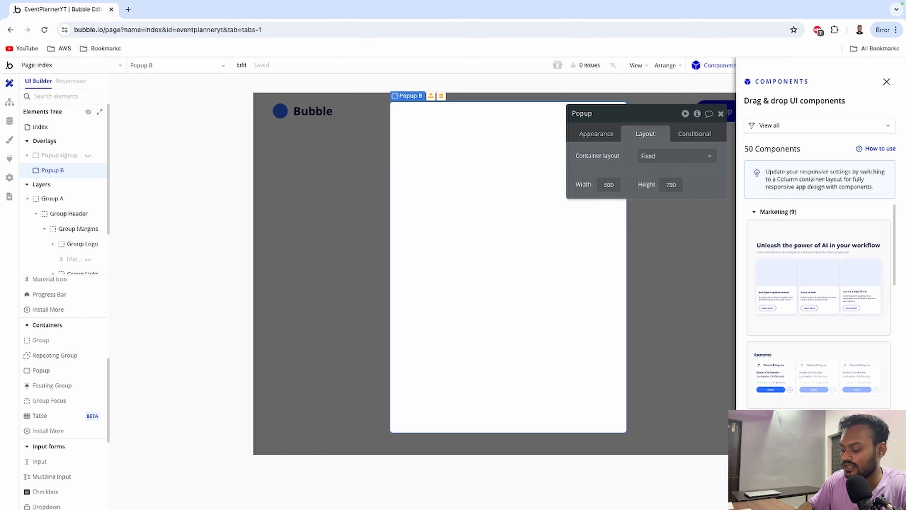
{"action": "type", "text": "signi"}
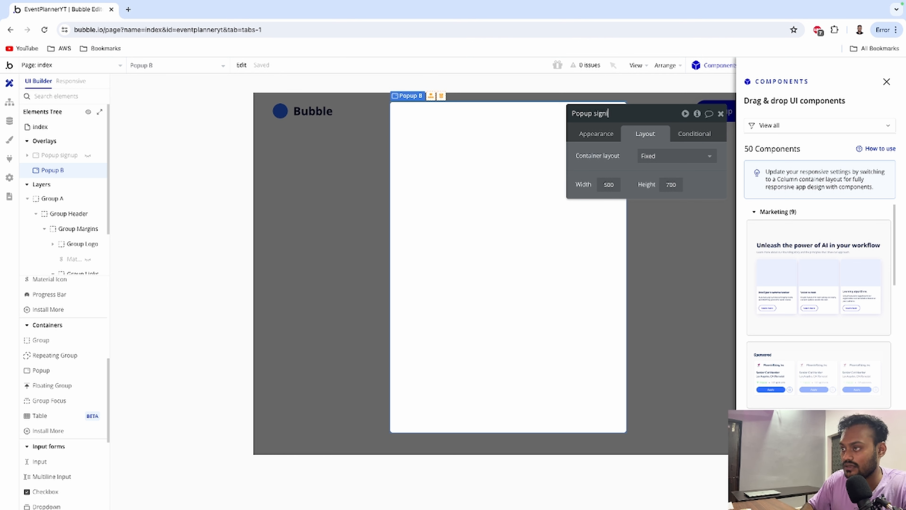
{"action": "type", "text": "n"}
{"action": "left_click", "coordinate": [577, 156]}
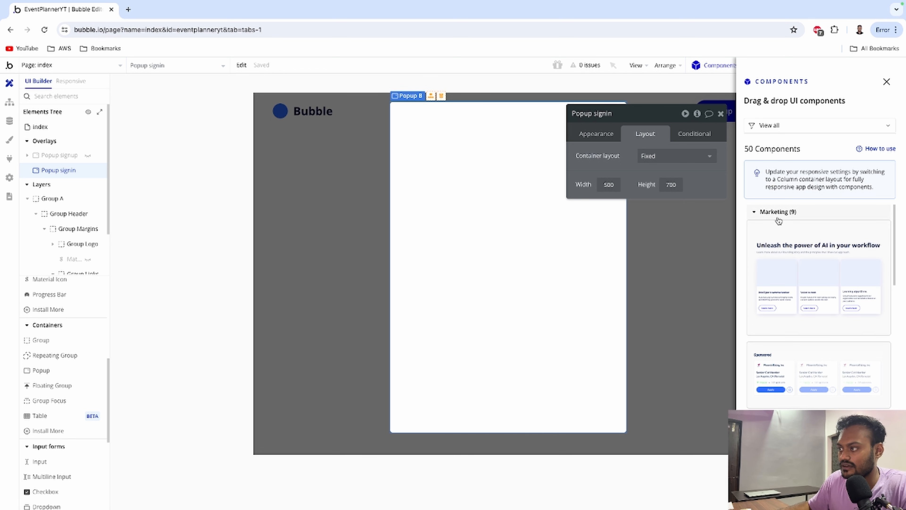
{"action": "left_click", "coordinate": [764, 213]}
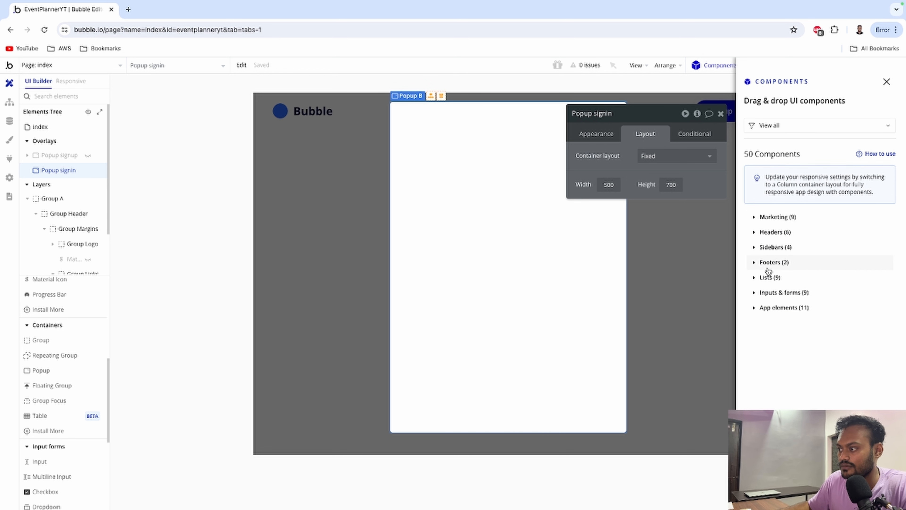
{"action": "left_click", "coordinate": [764, 290]}
{"action": "scroll", "coordinate": [788, 310], "scroll_direction": "down", "scroll_amount": 4}
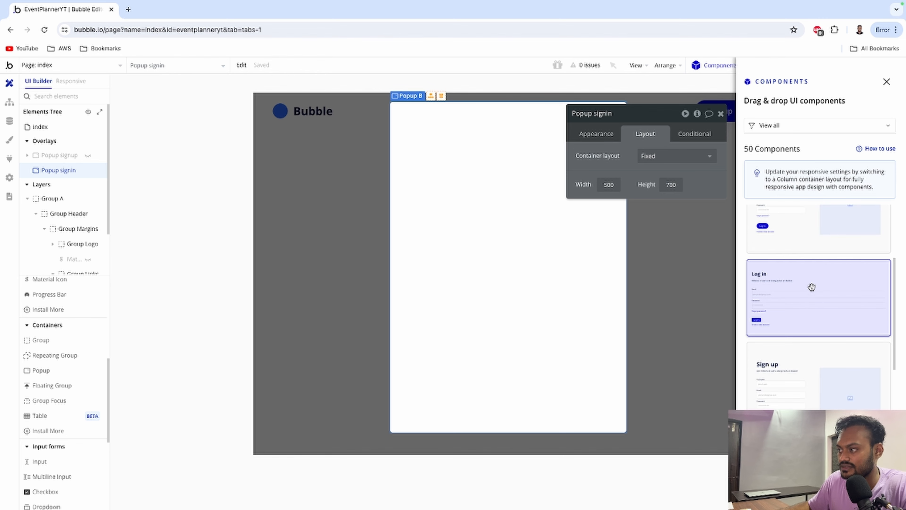
{"action": "left_click_drag", "start_coordinate": [811, 286], "coordinate": [439, 332]}
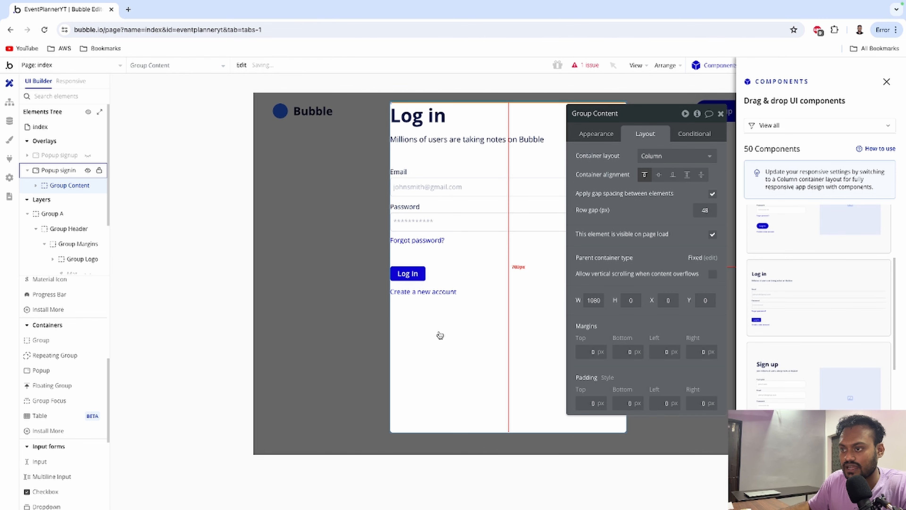
{"action": "left_click", "coordinate": [721, 113]}
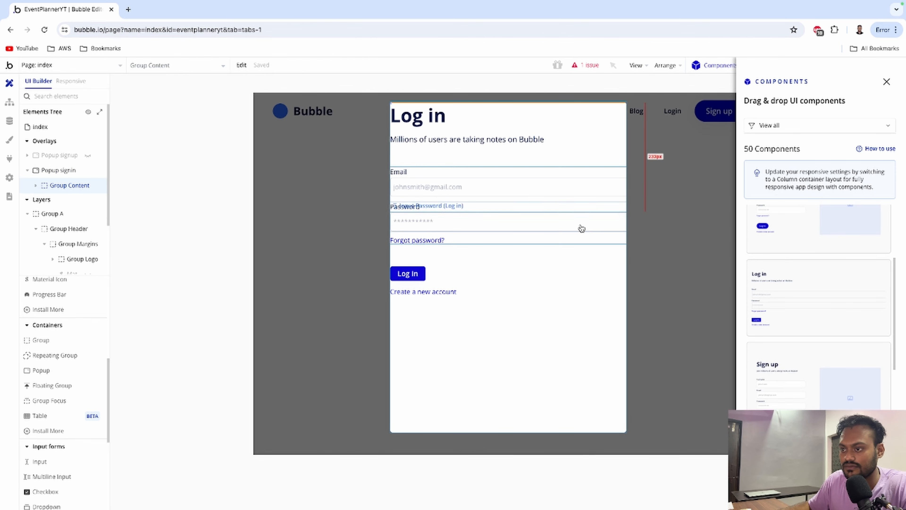
Create a workflow for when the Log In button is clicked.
{"action": "double_click", "coordinate": [408, 273]}
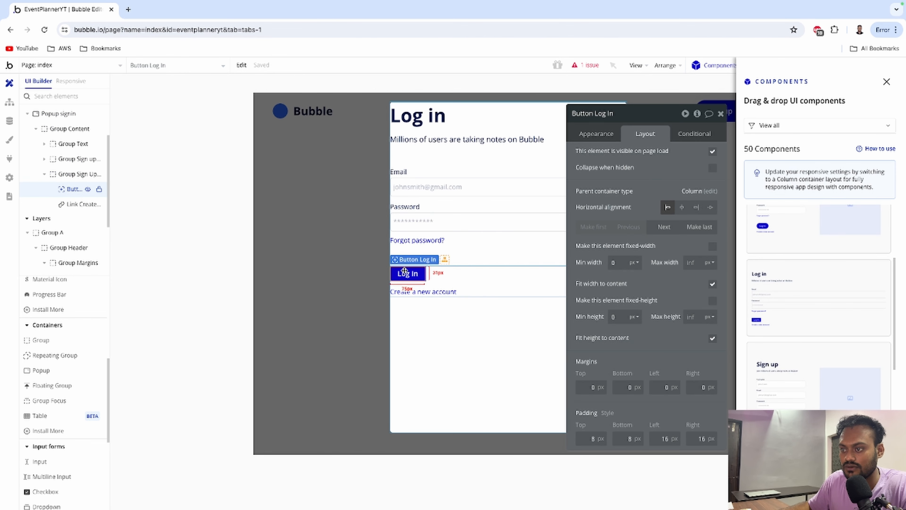
{"action": "left_click", "coordinate": [605, 138]}
{"action": "left_click", "coordinate": [634, 227]}
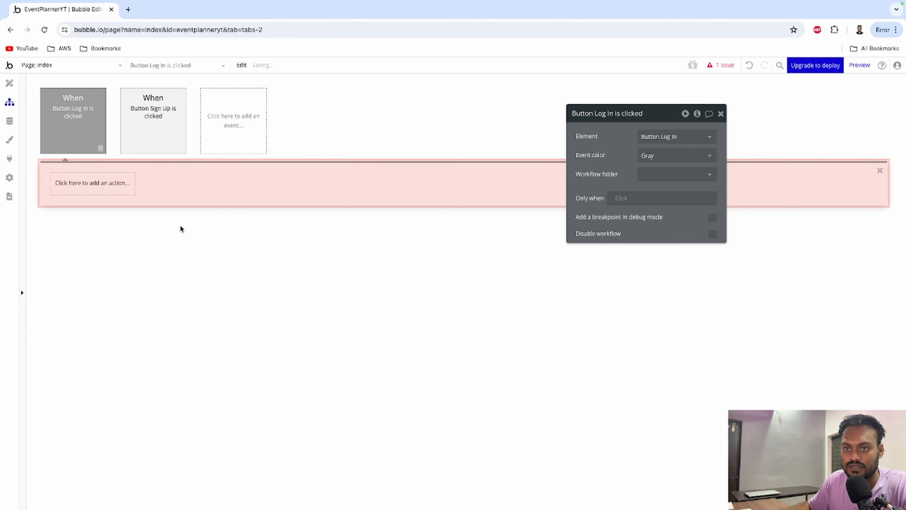
Add a Log the user in step with Email from Input Email (Log in)'s value.
{"action": "left_click", "coordinate": [92, 183]}
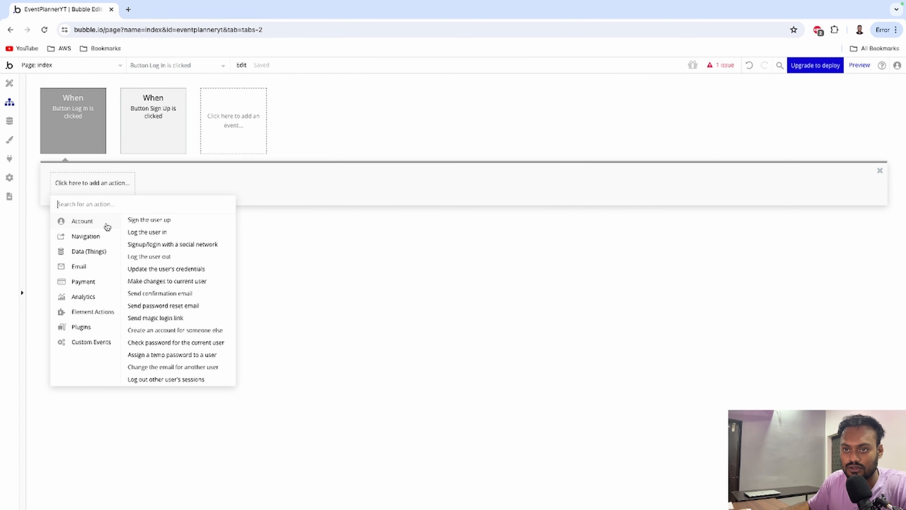
{"action": "left_click", "coordinate": [135, 237]}
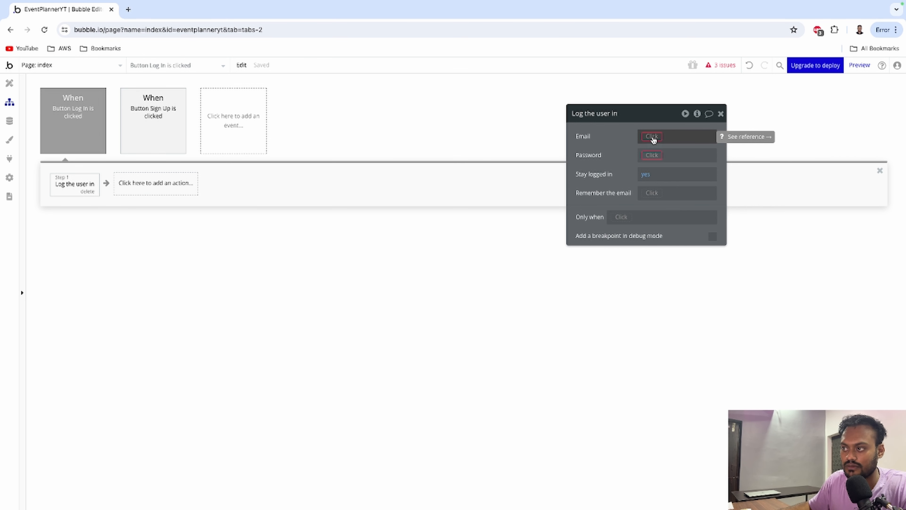
{"action": "left_click", "coordinate": [652, 137]}
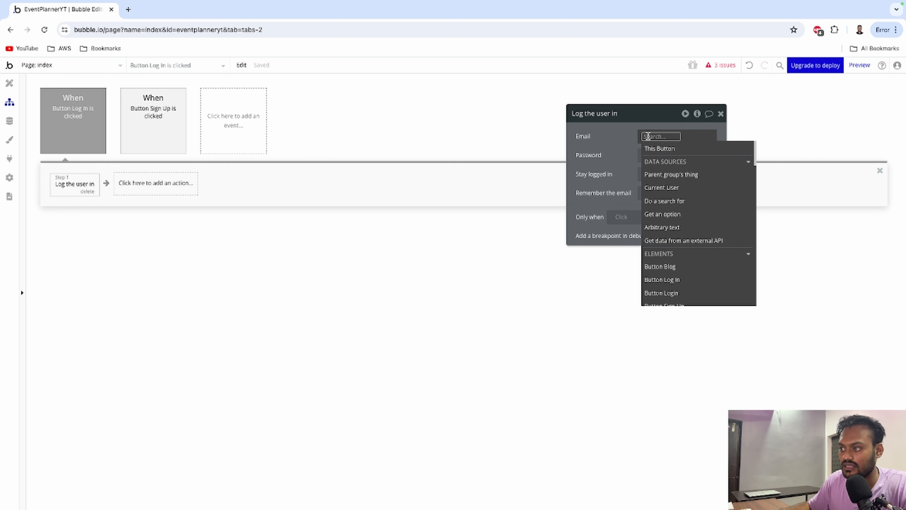
{"action": "type", "text": "Inpu"}
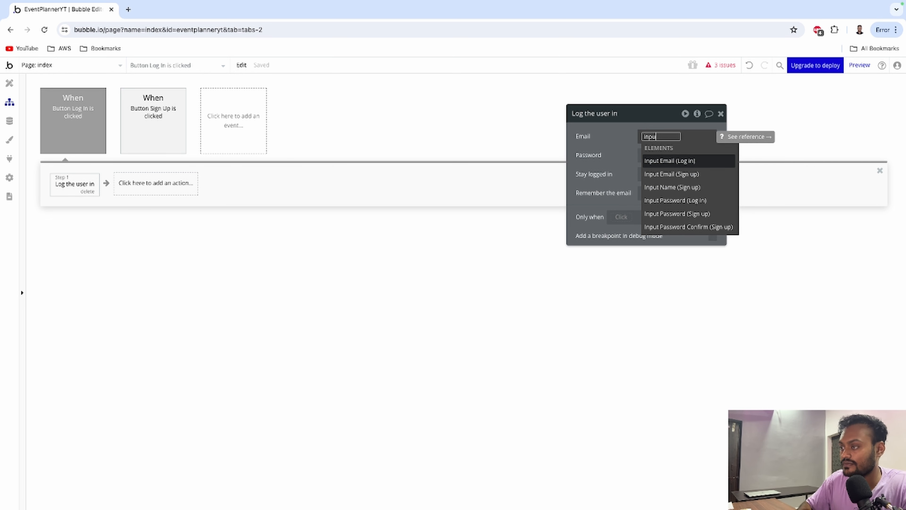
{"action": "type", "text": "t"}
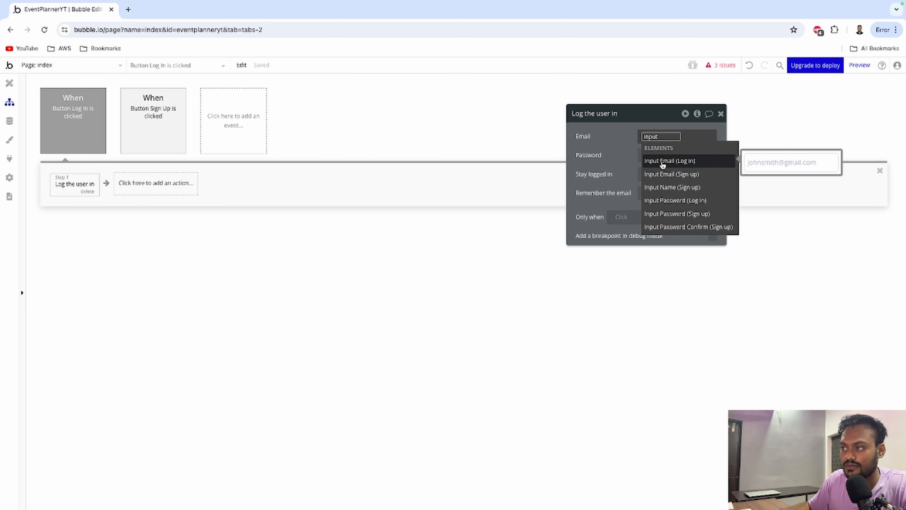
{"action": "left_click", "coordinate": [677, 161]}
{"action": "left_click", "coordinate": [671, 175]}
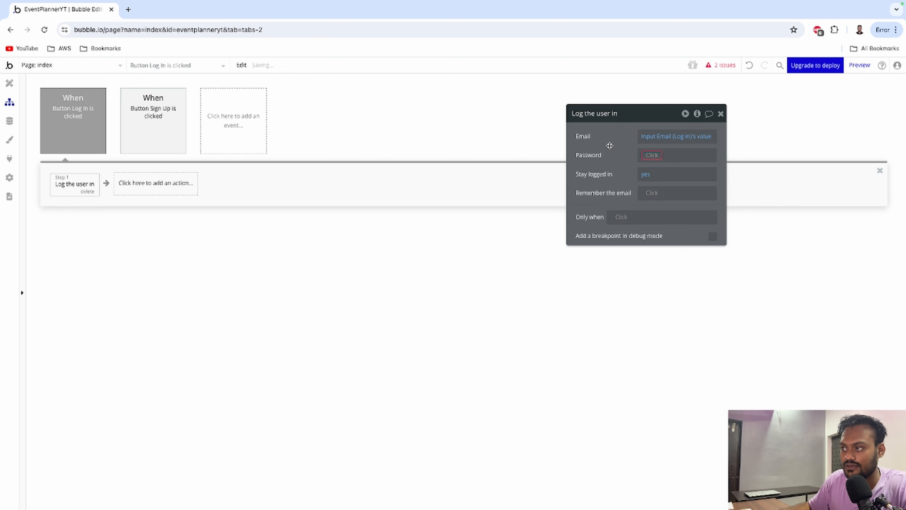
Set the login step's Password to Input Password (Log in)'s value.
{"action": "left_click", "coordinate": [651, 154]}
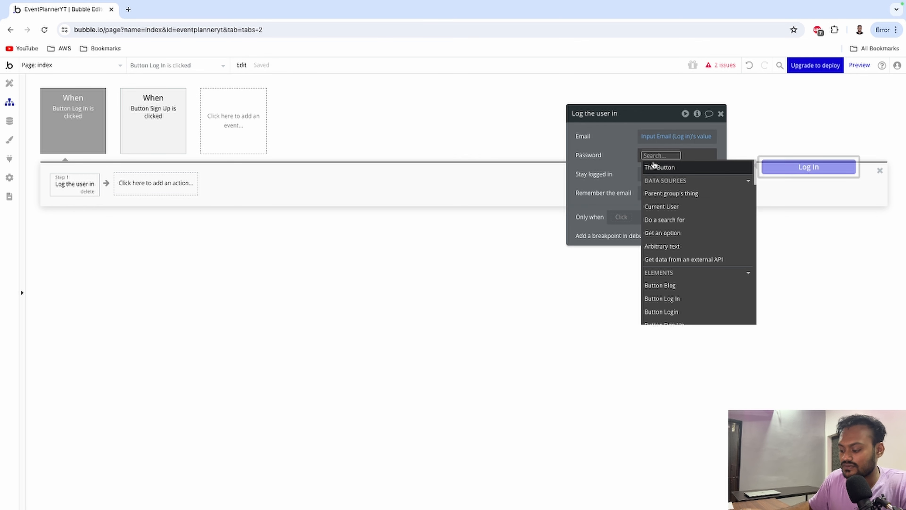
{"action": "type", "text": "Input"}
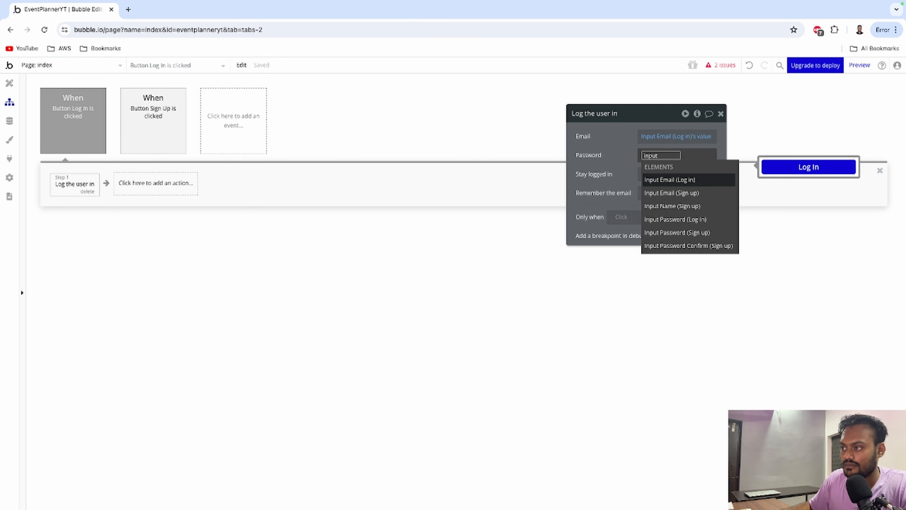
{"action": "left_click", "coordinate": [660, 219]}
{"action": "left_click", "coordinate": [661, 181]}
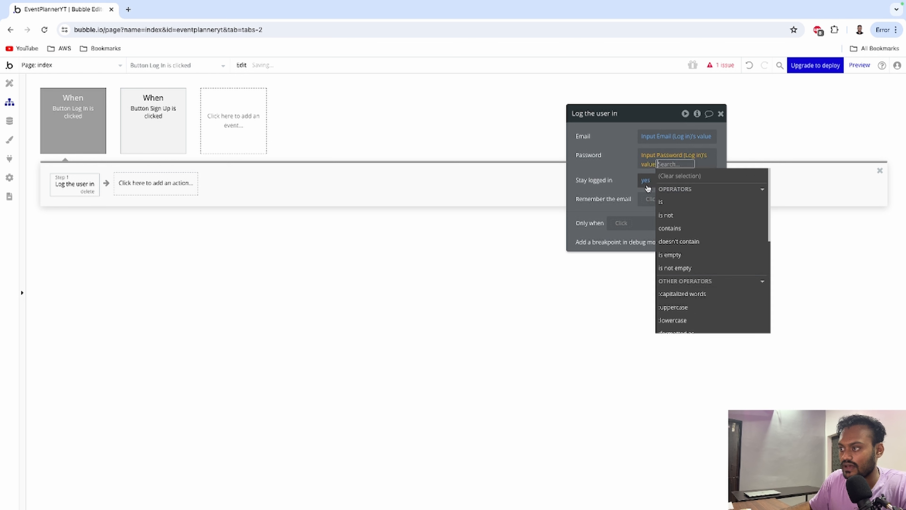
{"action": "left_click", "coordinate": [617, 159]}
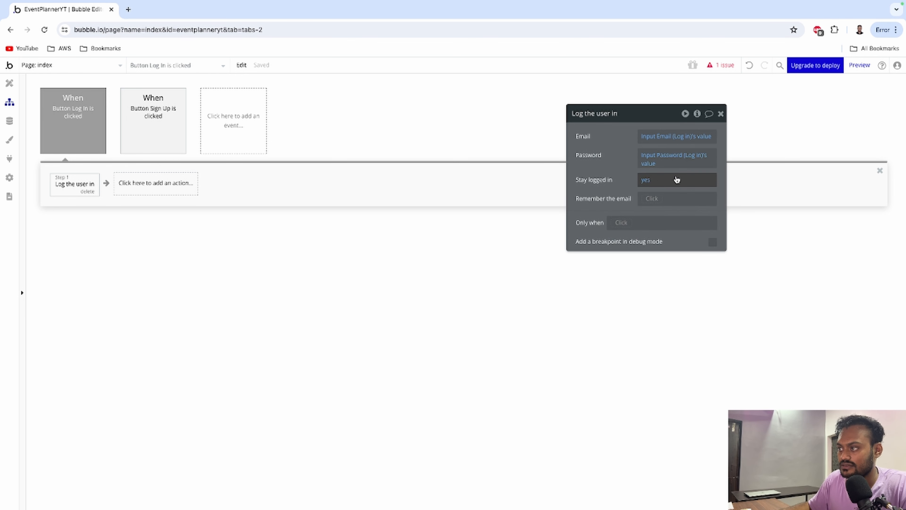
{"action": "left_click", "coordinate": [721, 113]}
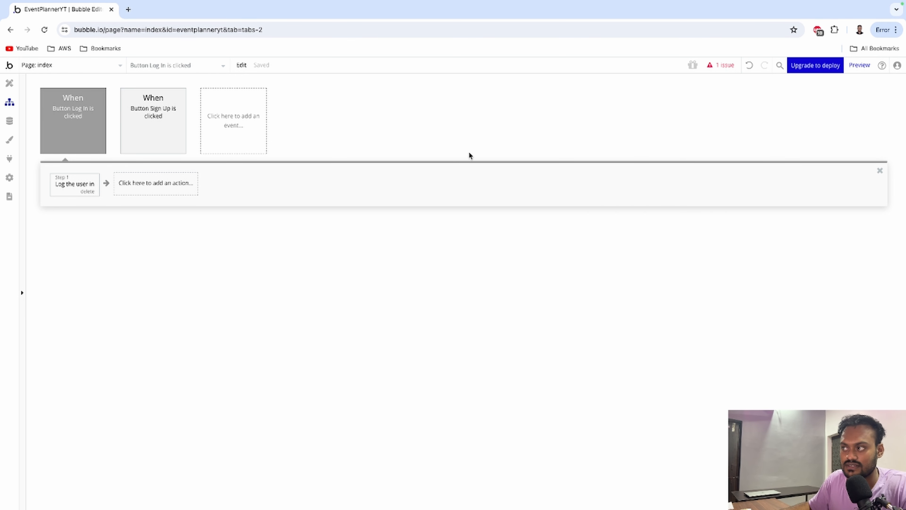
Clear the Forgot password? issue by replacing that element with a Text element.
{"action": "left_click", "coordinate": [721, 65]}
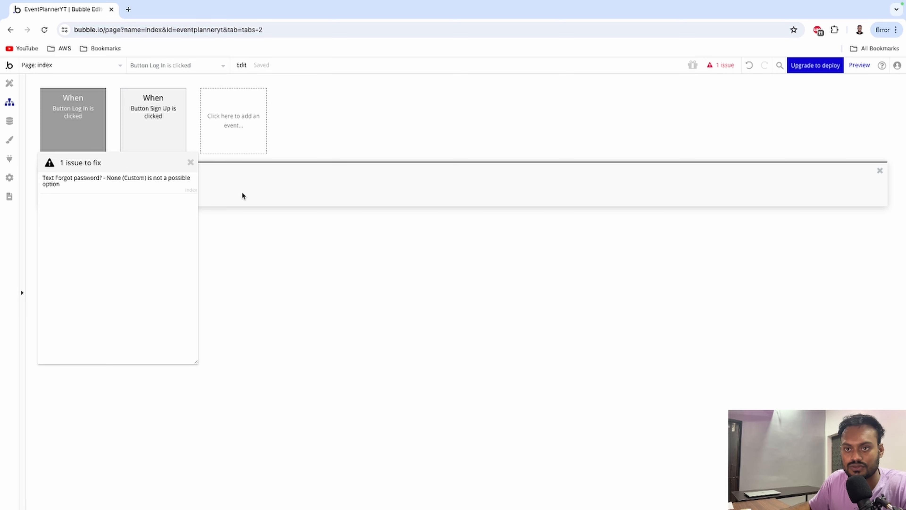
{"action": "left_click", "coordinate": [89, 190]}
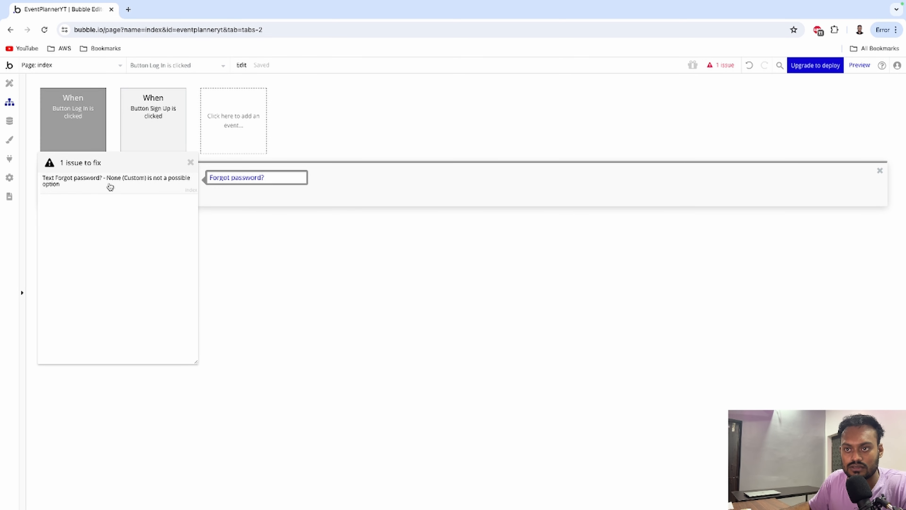
{"action": "left_click", "coordinate": [123, 187]}
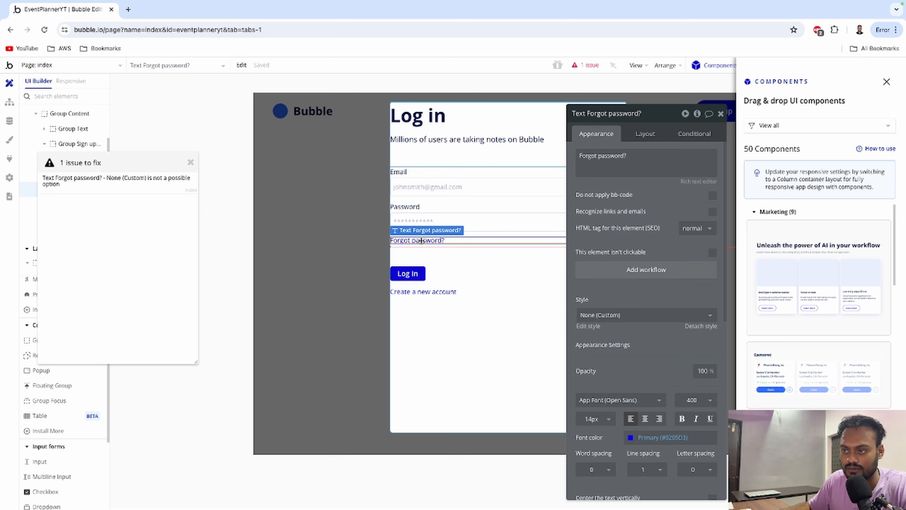
{"action": "right_click", "coordinate": [422, 241]}
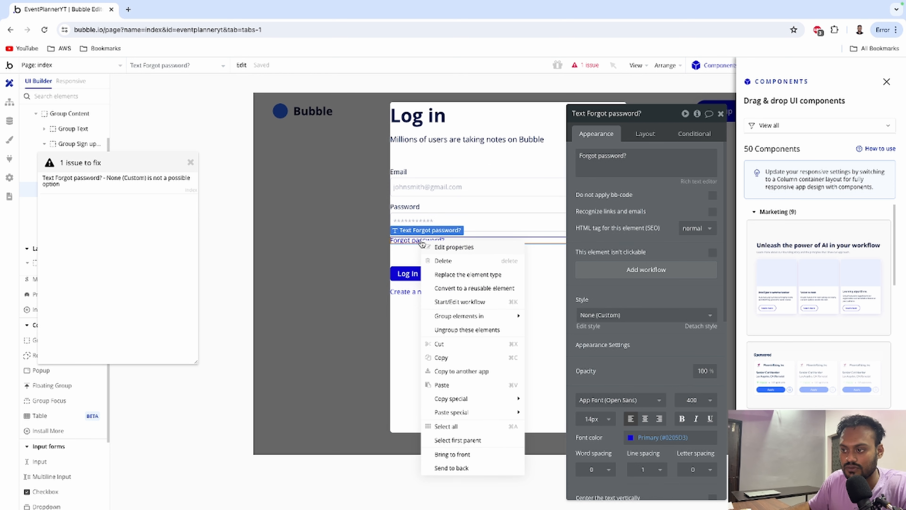
{"action": "left_click", "coordinate": [445, 275]}
{"action": "left_click", "coordinate": [448, 171]}
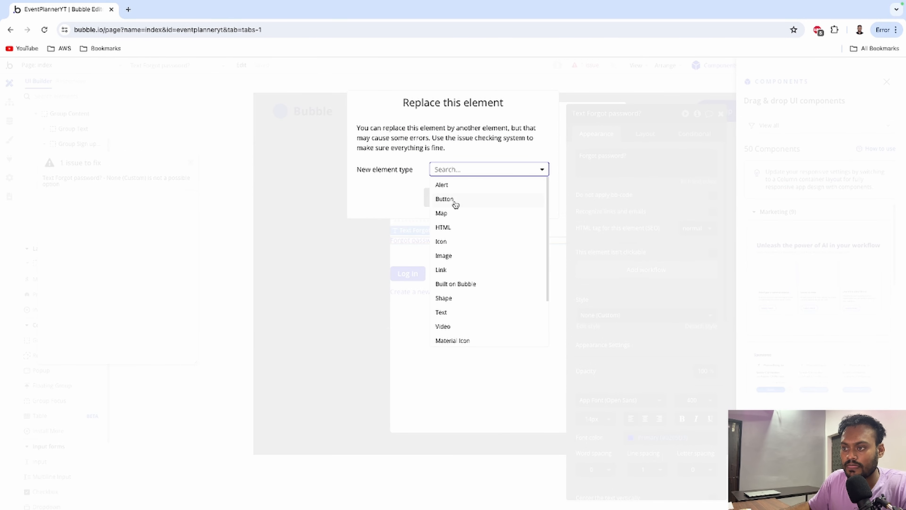
{"action": "left_click", "coordinate": [453, 315]}
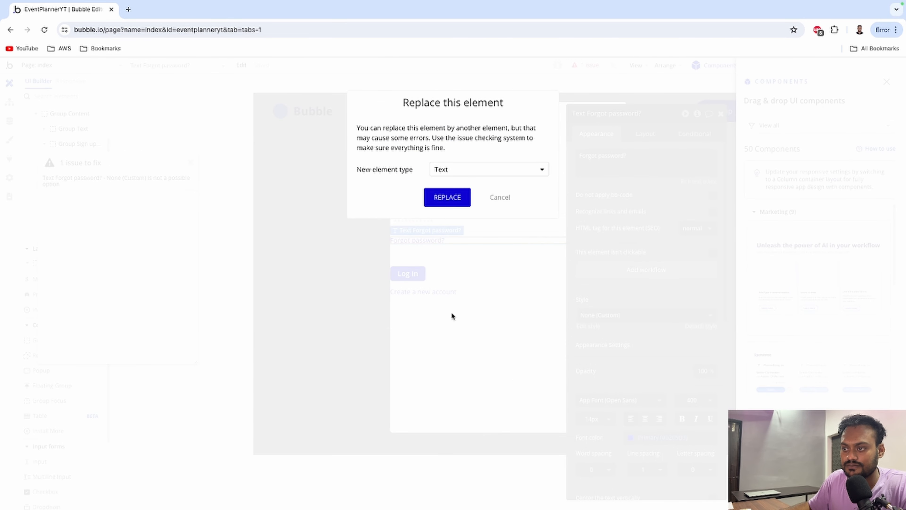
{"action": "left_click", "coordinate": [451, 202]}
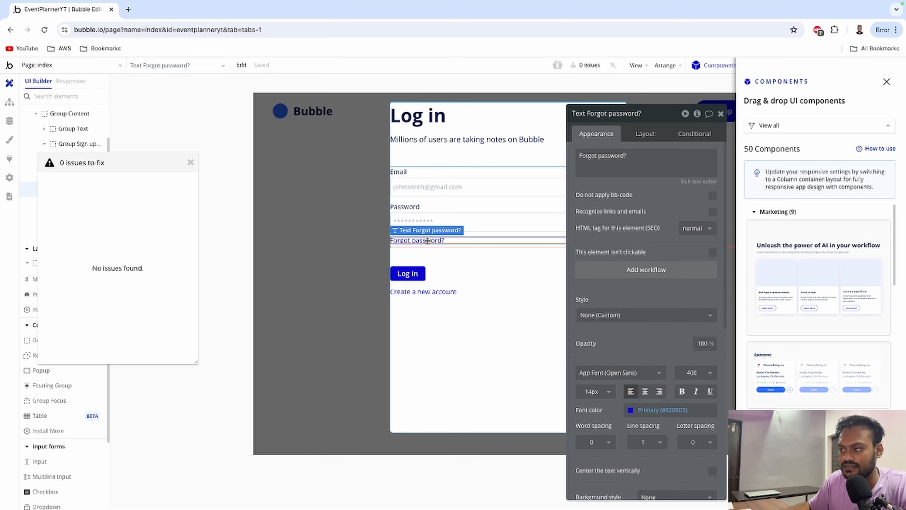
Add a Forgot password? click workflow with a Go to page step to reset_pw.
{"action": "left_click", "coordinate": [622, 270]}
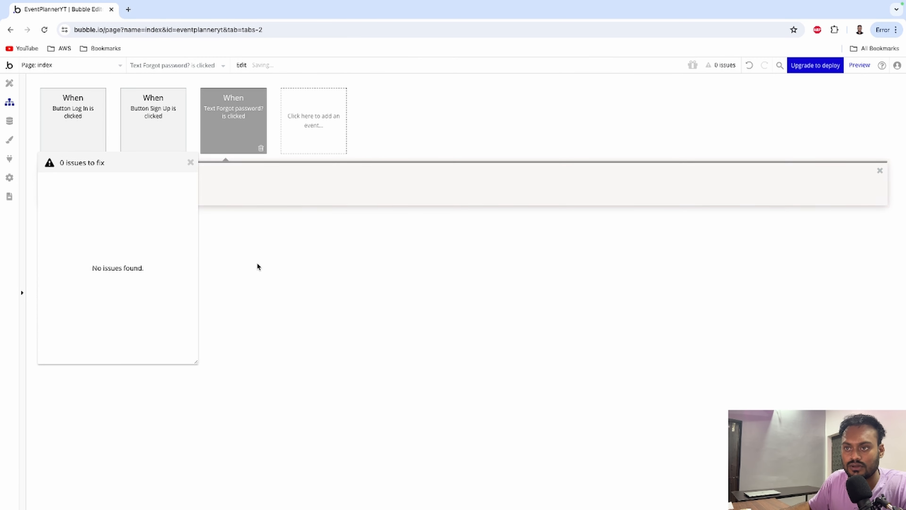
{"action": "left_click", "coordinate": [190, 162]}
{"action": "left_click", "coordinate": [95, 182]}
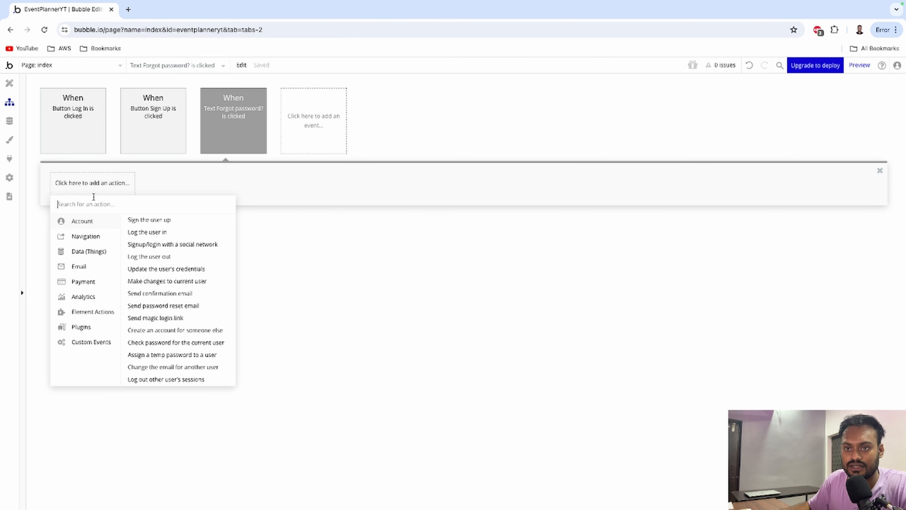
{"action": "mouse_move", "coordinate": [93, 237]}
{"action": "left_click", "coordinate": [144, 220]}
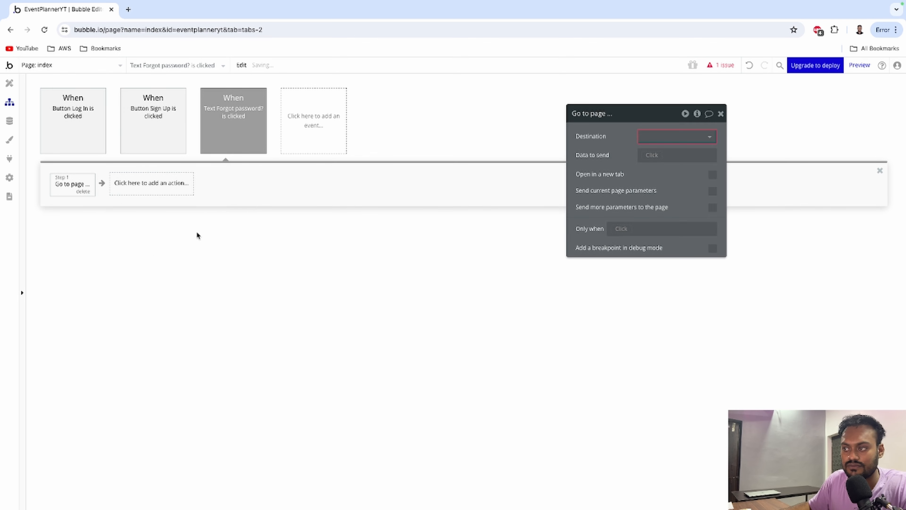
{"action": "left_click", "coordinate": [662, 137]}
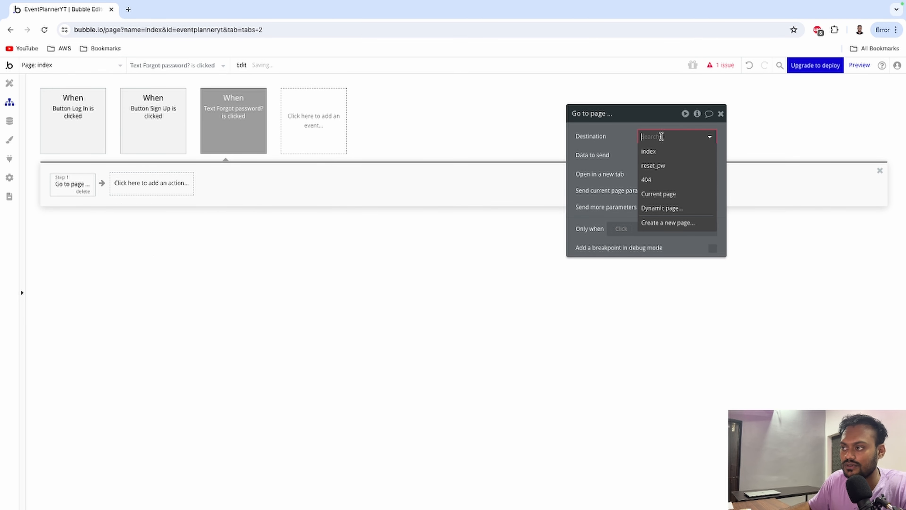
{"action": "left_click", "coordinate": [659, 166]}
{"action": "left_click", "coordinate": [721, 113]}
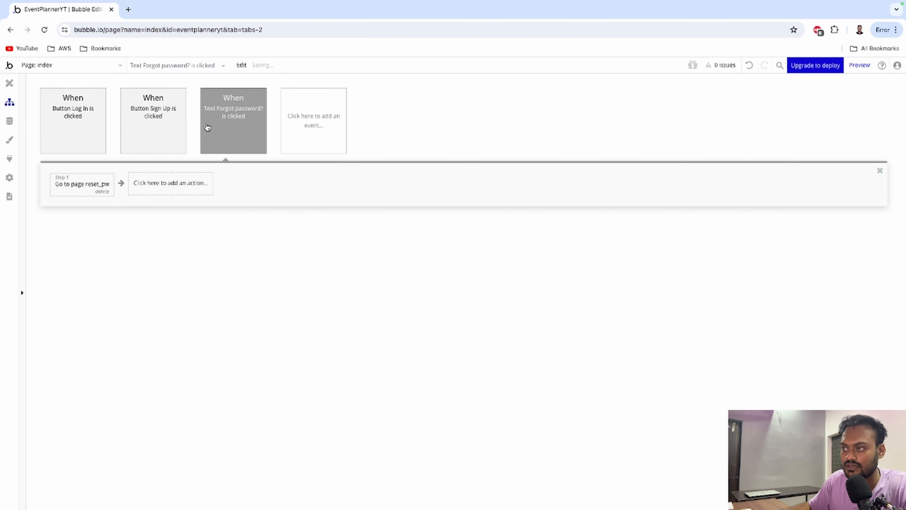
{"action": "left_click", "coordinate": [11, 84]}
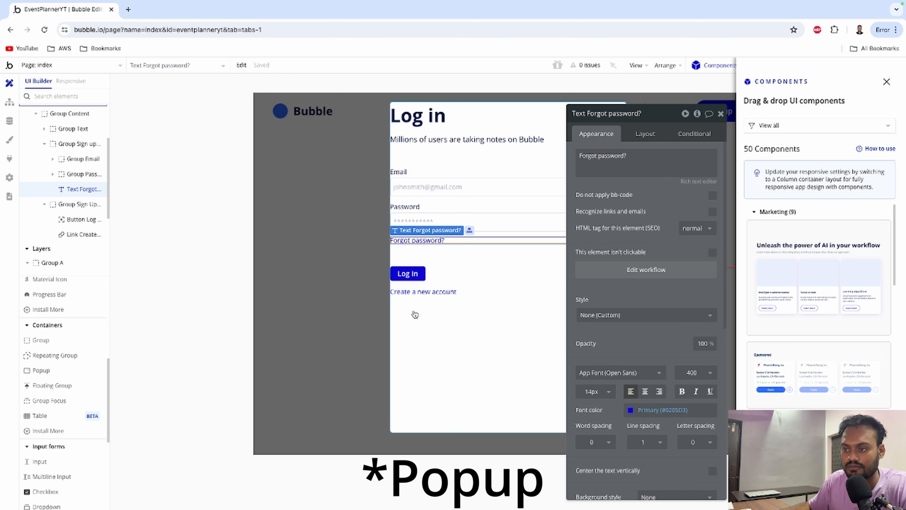
Convert the 'Create a new account' link into a Text element.
{"action": "left_click", "coordinate": [412, 293]}
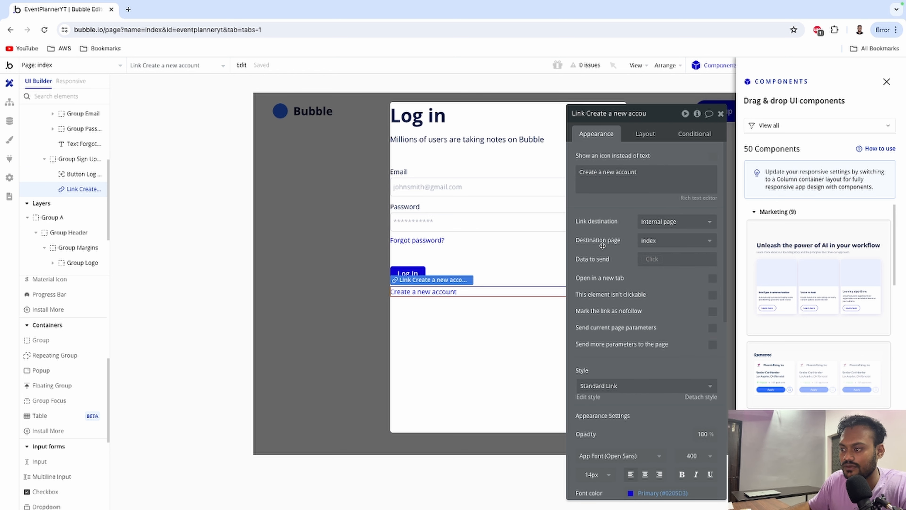
{"action": "right_click", "coordinate": [423, 293]}
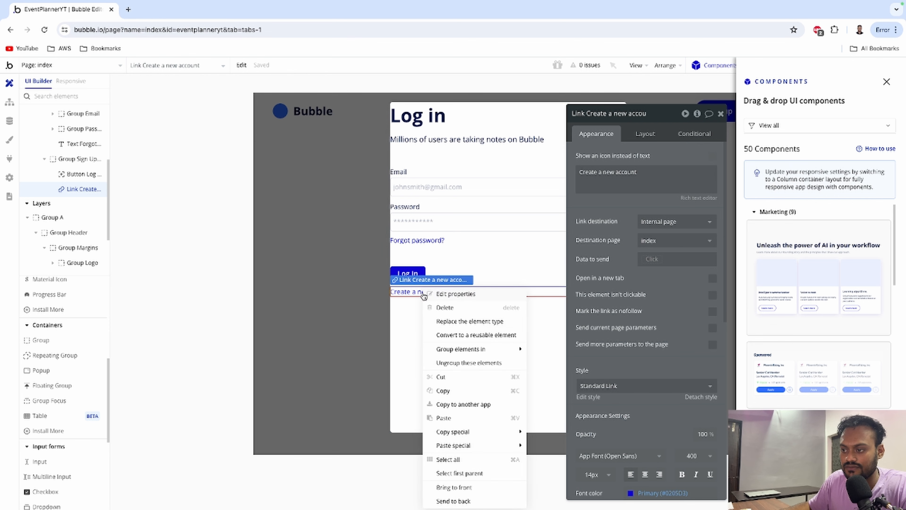
{"action": "left_click", "coordinate": [470, 321]}
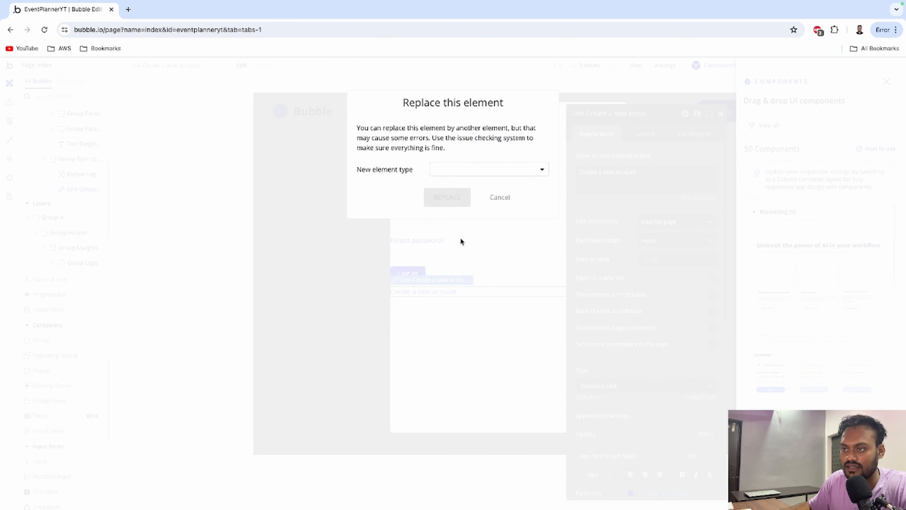
{"action": "left_click", "coordinate": [457, 170]}
{"action": "left_click", "coordinate": [443, 312]}
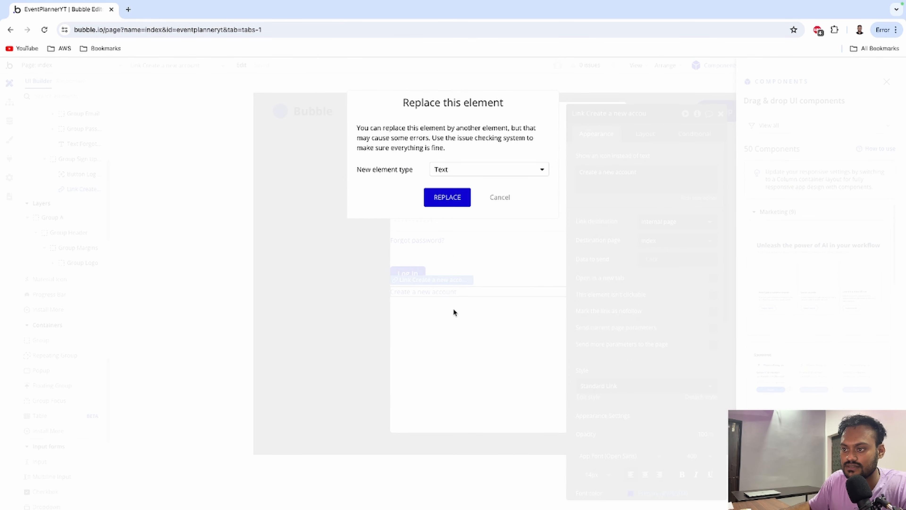
{"action": "left_click", "coordinate": [446, 198]}
Give the text a click workflow that hides Popup signin, then shows Popup signup.
{"action": "left_click", "coordinate": [603, 268]}
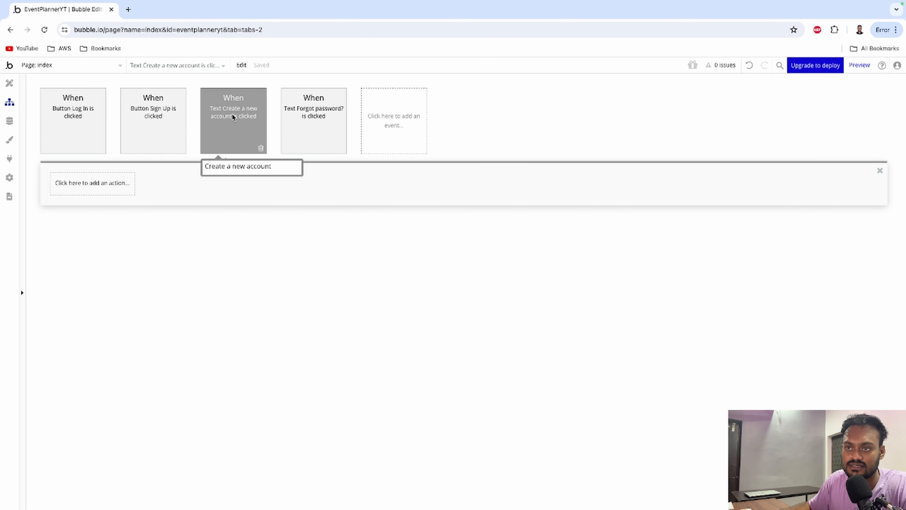
{"action": "left_click", "coordinate": [101, 182]}
{"action": "mouse_move", "coordinate": [91, 312]}
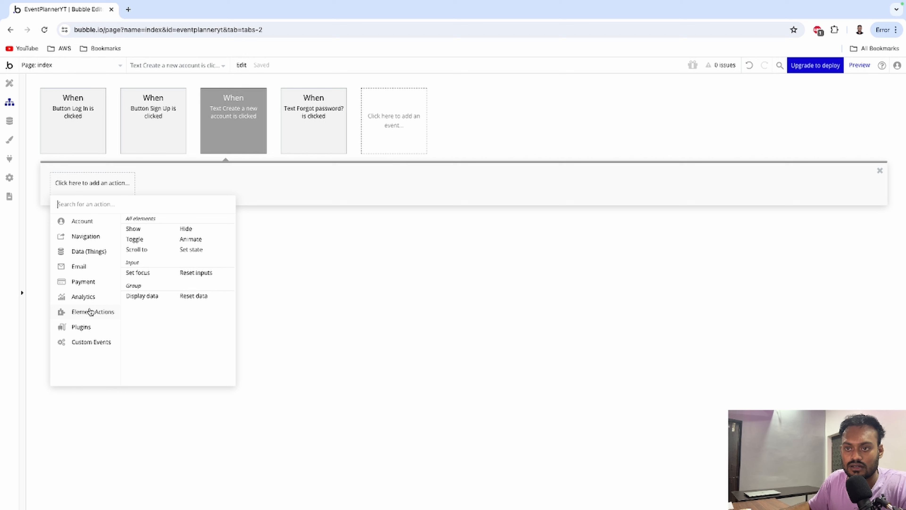
{"action": "left_click", "coordinate": [183, 233]}
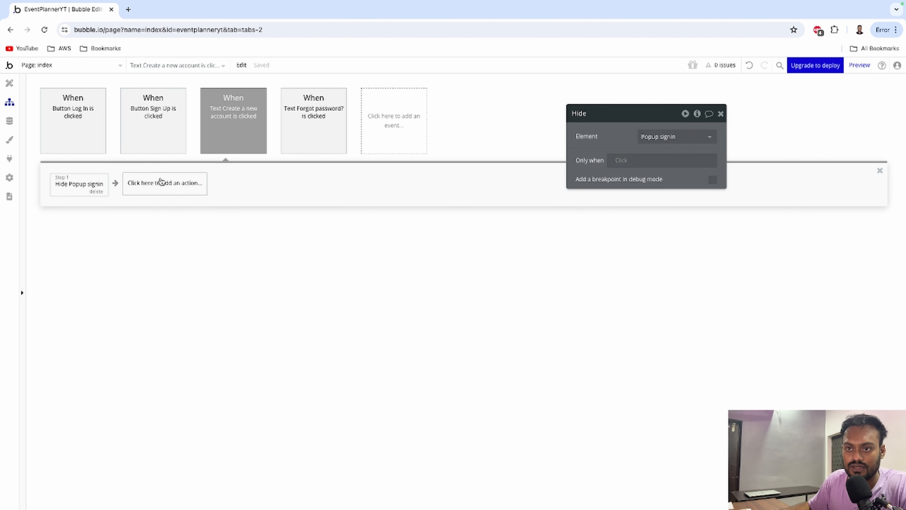
{"action": "left_click", "coordinate": [162, 182]}
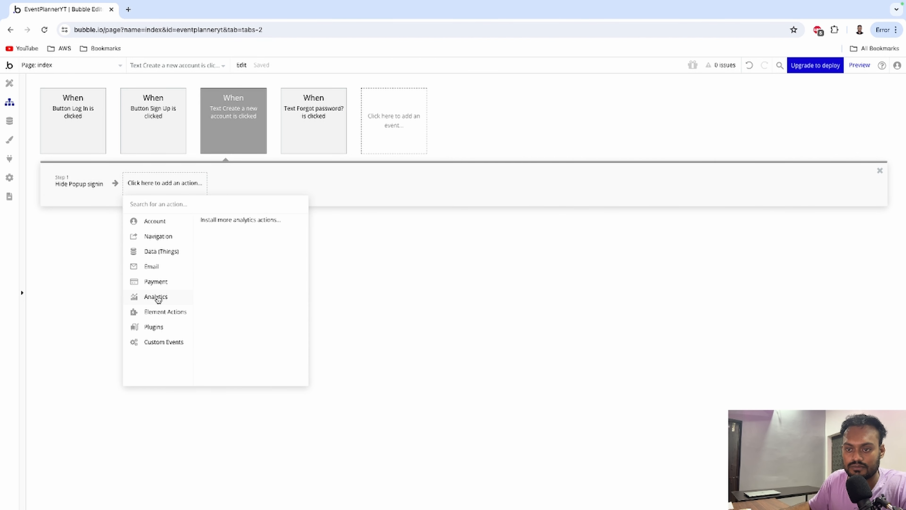
{"action": "mouse_move", "coordinate": [157, 313]}
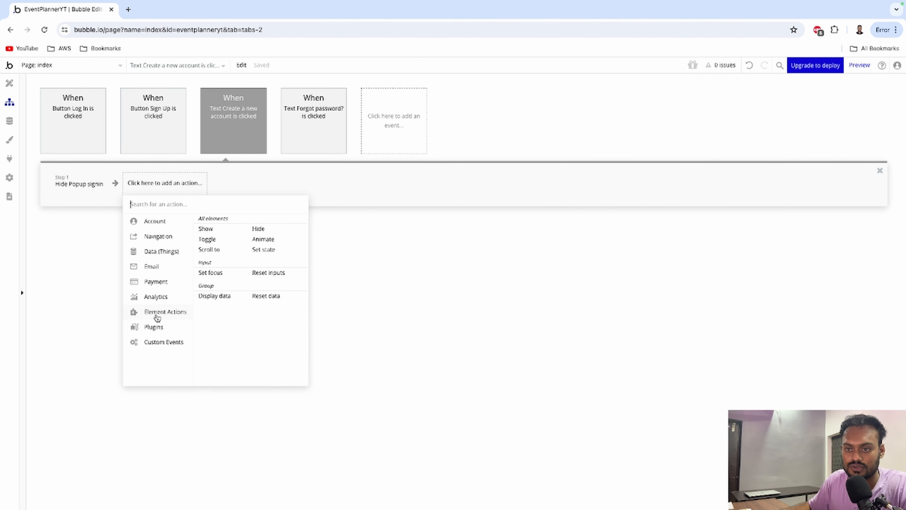
{"action": "left_click", "coordinate": [208, 231]}
{"action": "left_click", "coordinate": [690, 139]}
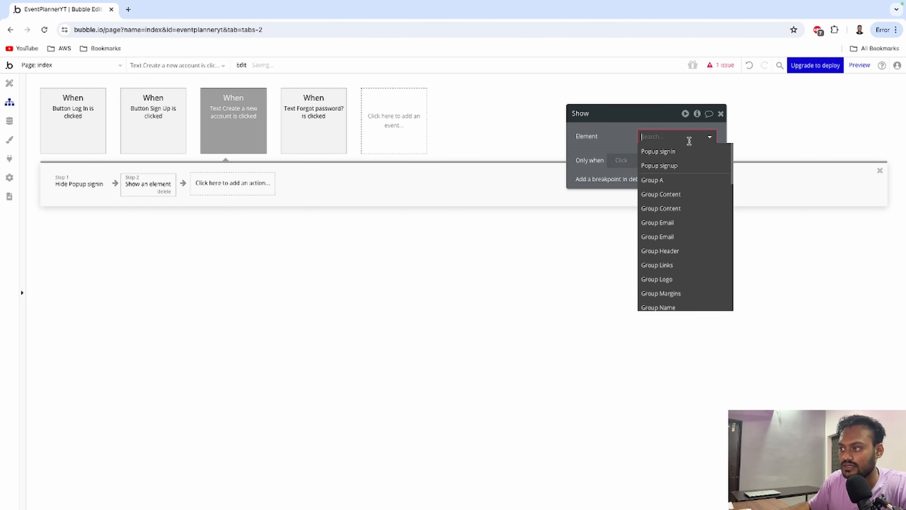
{"action": "left_click", "coordinate": [678, 166]}
{"action": "left_click", "coordinate": [721, 114]}
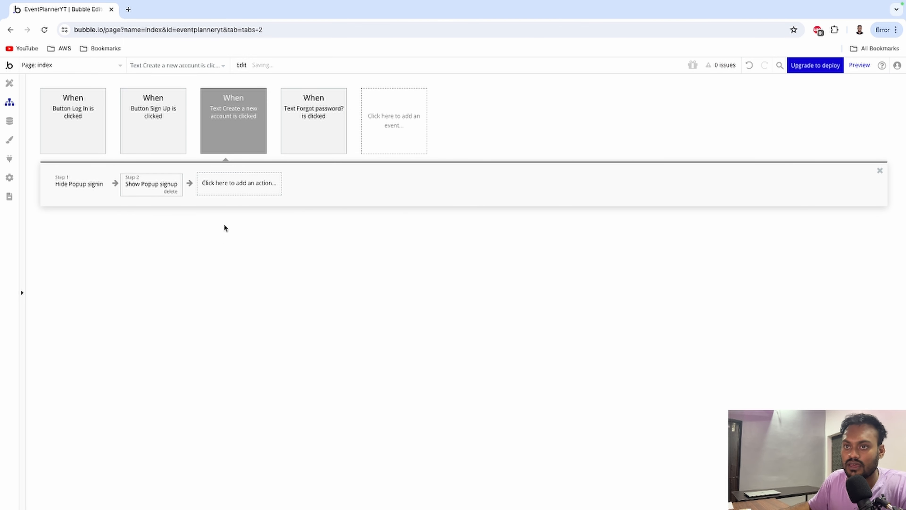
{"action": "left_click", "coordinate": [10, 83]}
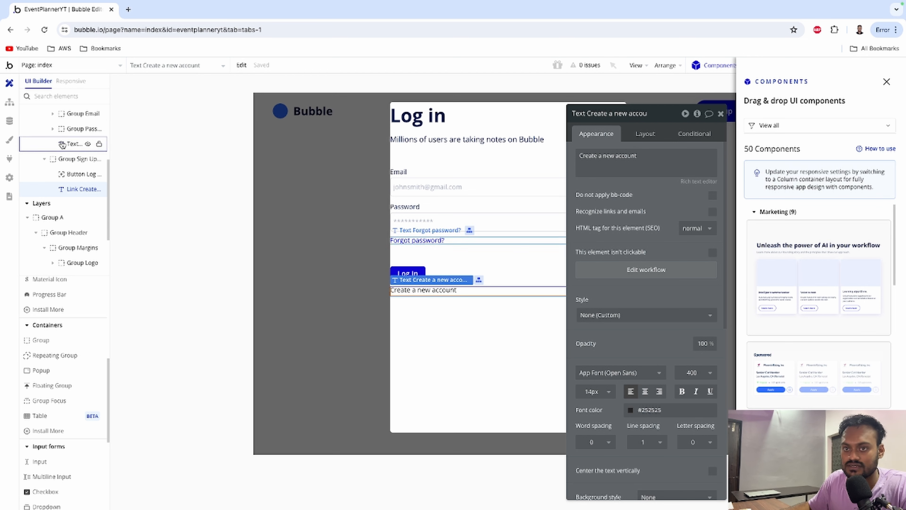
Hide Popup signin and show Popup signup in the editor.
{"action": "scroll", "coordinate": [48, 193], "scroll_direction": "up", "scroll_amount": 2}
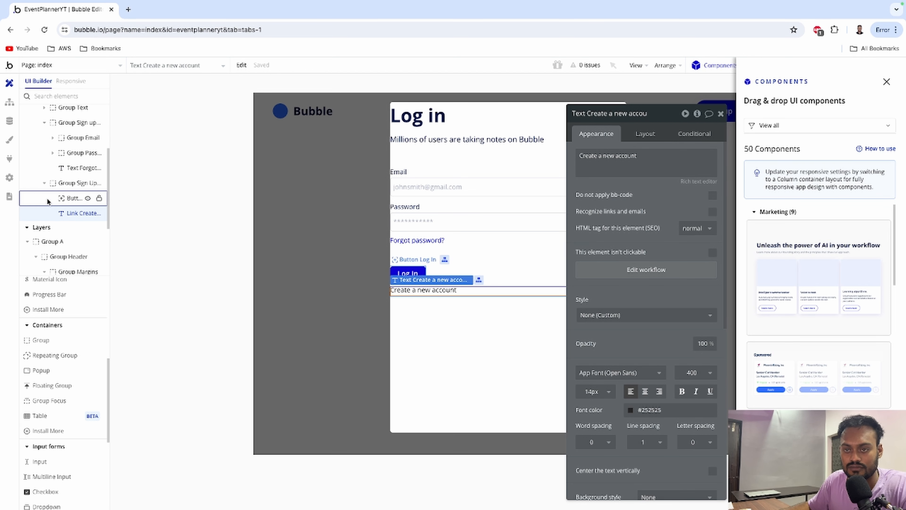
{"action": "scroll", "coordinate": [48, 199], "scroll_direction": "up", "scroll_amount": 3}
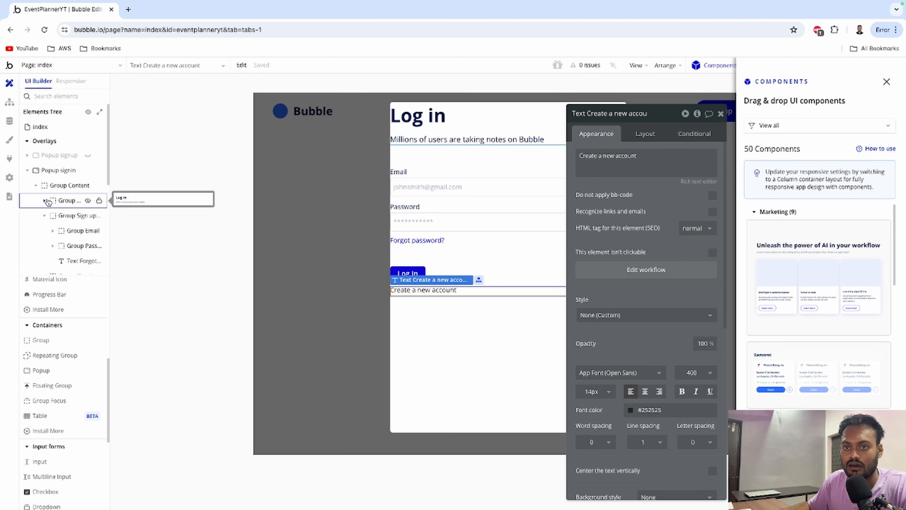
{"action": "left_click", "coordinate": [87, 171]}
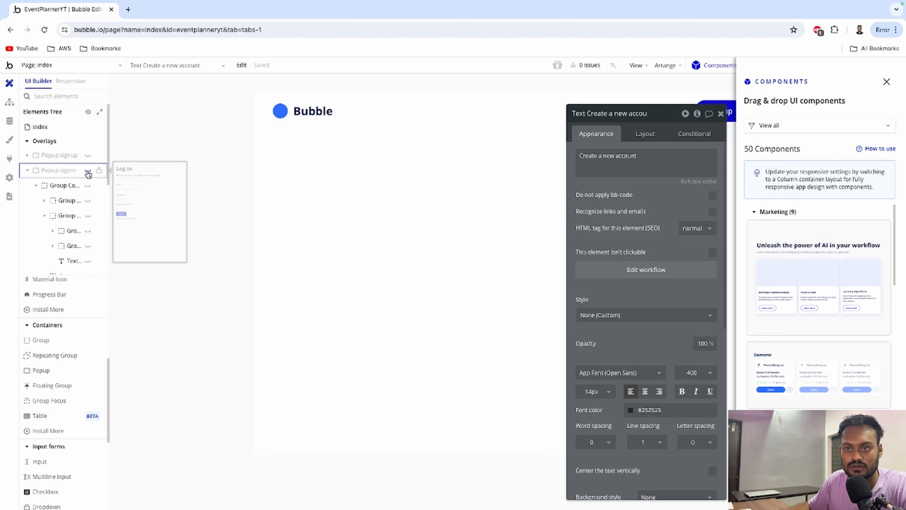
{"action": "left_click", "coordinate": [88, 156]}
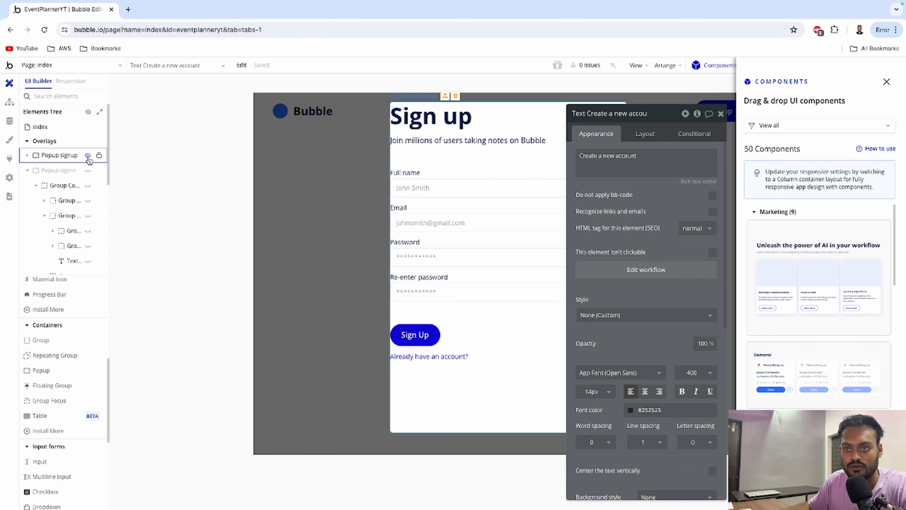
Convert the 'Already have an account?' link into a Text element.
{"action": "left_click", "coordinate": [428, 358]}
{"action": "right_click", "coordinate": [429, 358]}
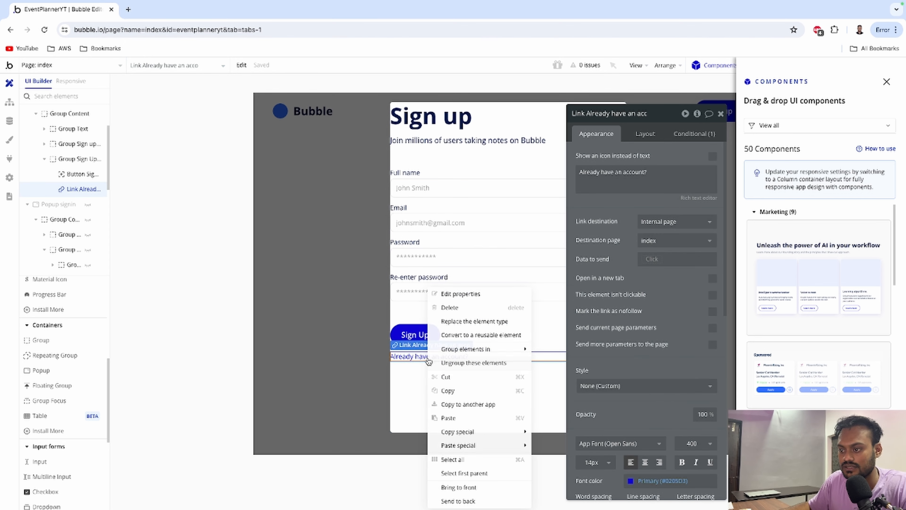
{"action": "left_click", "coordinate": [460, 322]}
{"action": "left_click", "coordinate": [462, 170]}
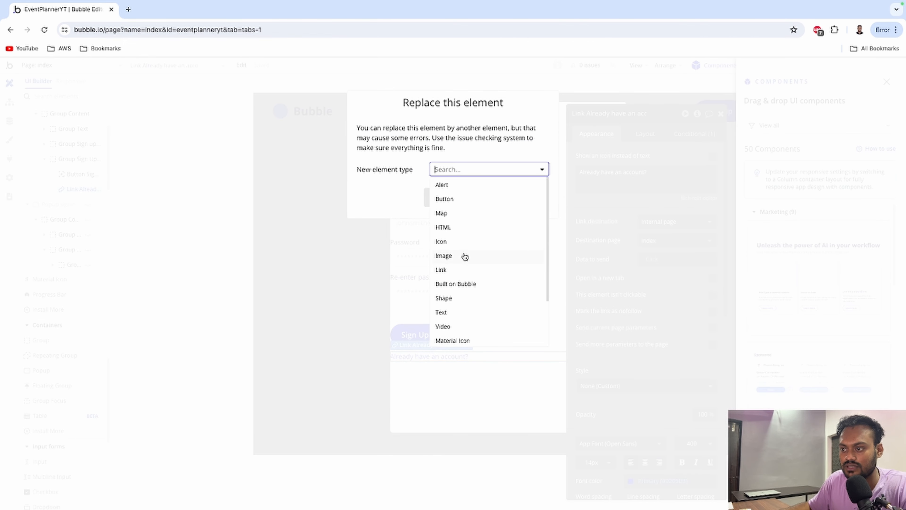
{"action": "left_click", "coordinate": [450, 312]}
{"action": "left_click", "coordinate": [448, 201]}
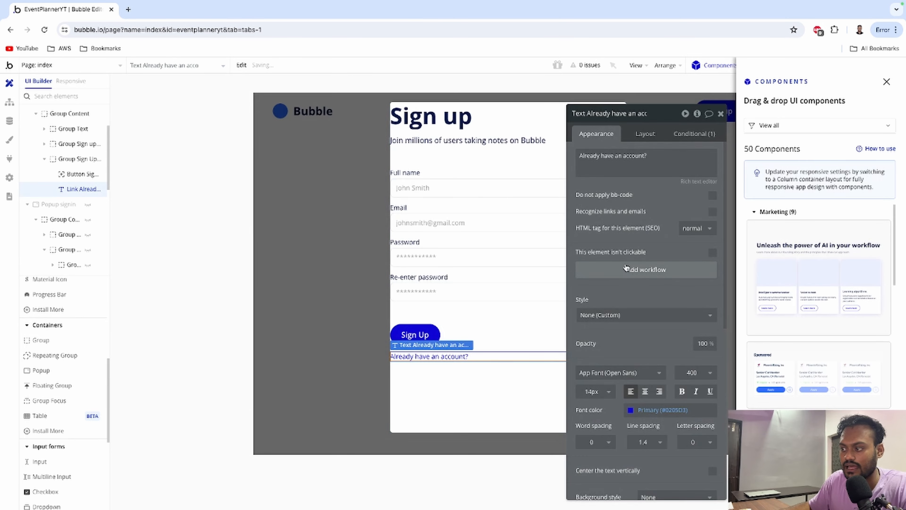
Give the text a click workflow that hides Popup signup, then shows Popup signin.
{"action": "left_click", "coordinate": [626, 268]}
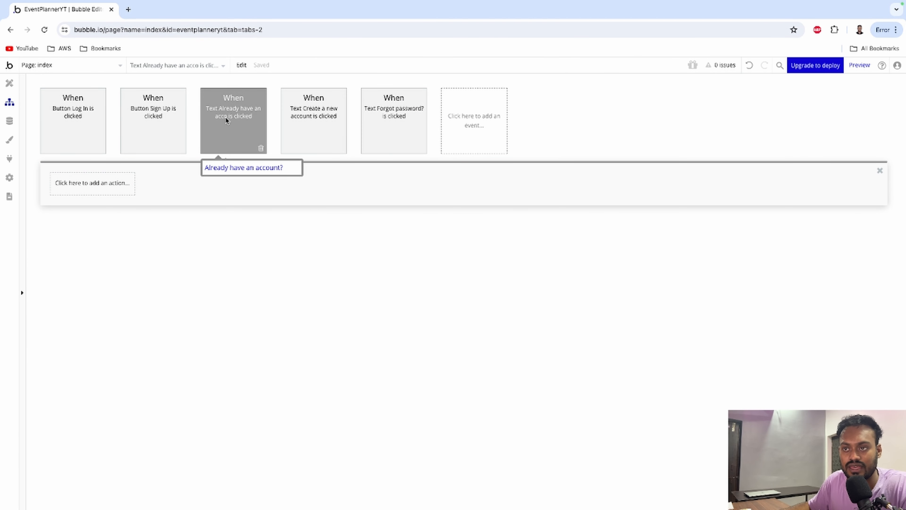
{"action": "left_click", "coordinate": [88, 183]}
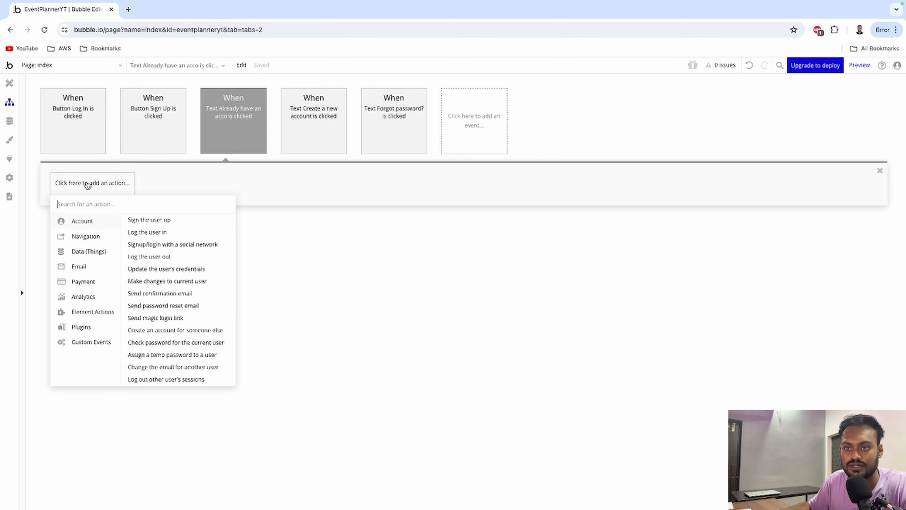
{"action": "mouse_move", "coordinate": [83, 312]}
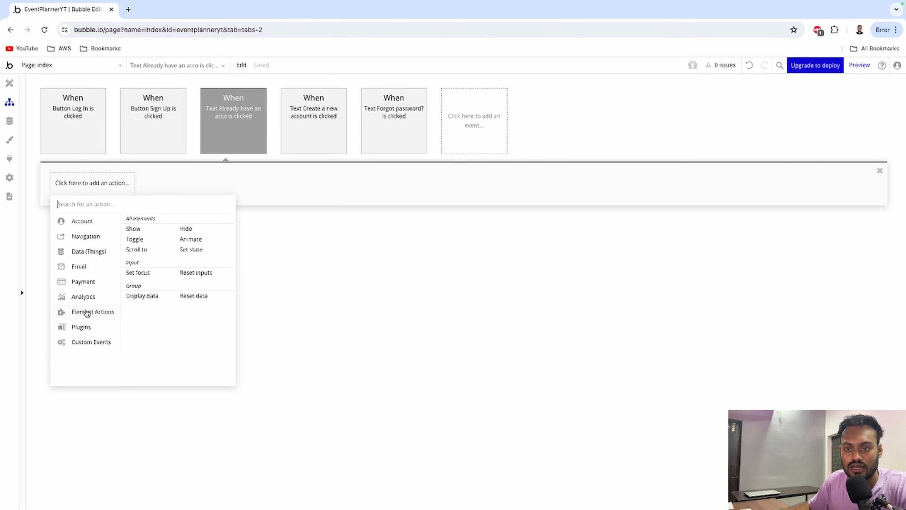
{"action": "left_click", "coordinate": [186, 229]}
{"action": "left_click", "coordinate": [656, 137]}
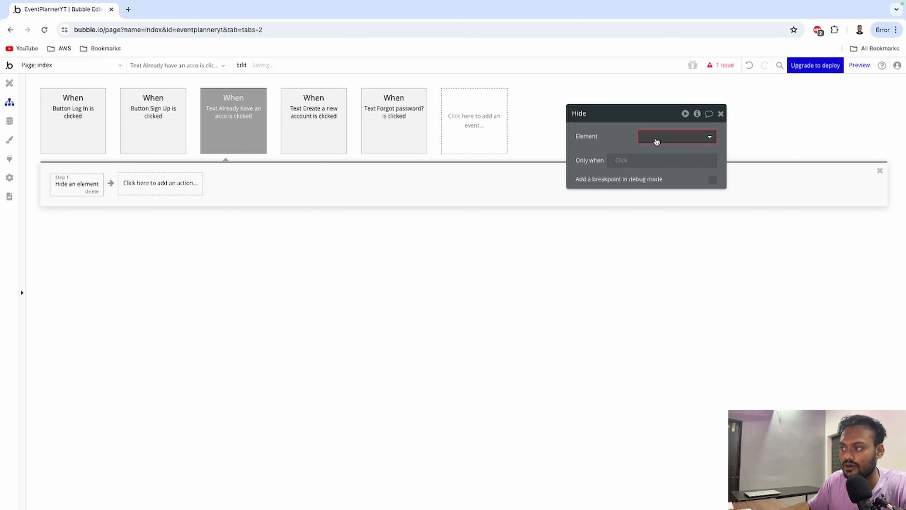
{"action": "left_click", "coordinate": [659, 165]}
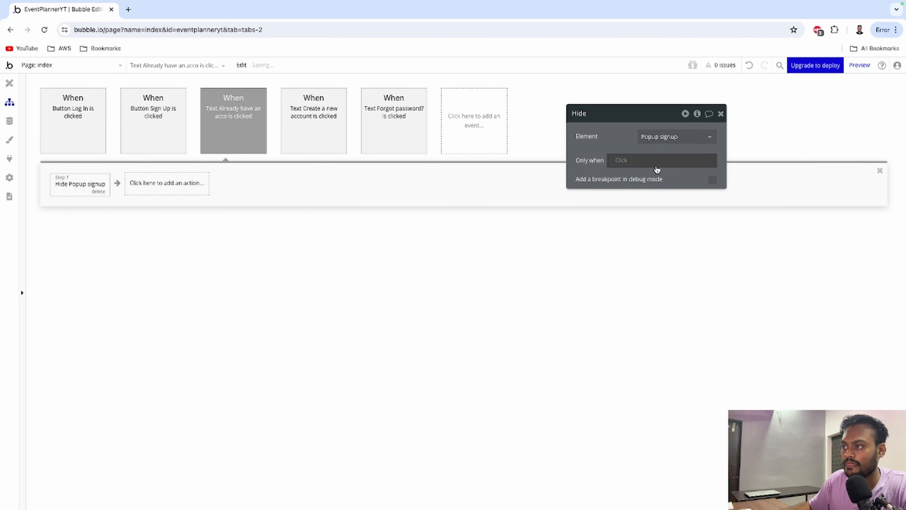
{"action": "left_click", "coordinate": [147, 184]}
{"action": "mouse_move", "coordinate": [178, 311]}
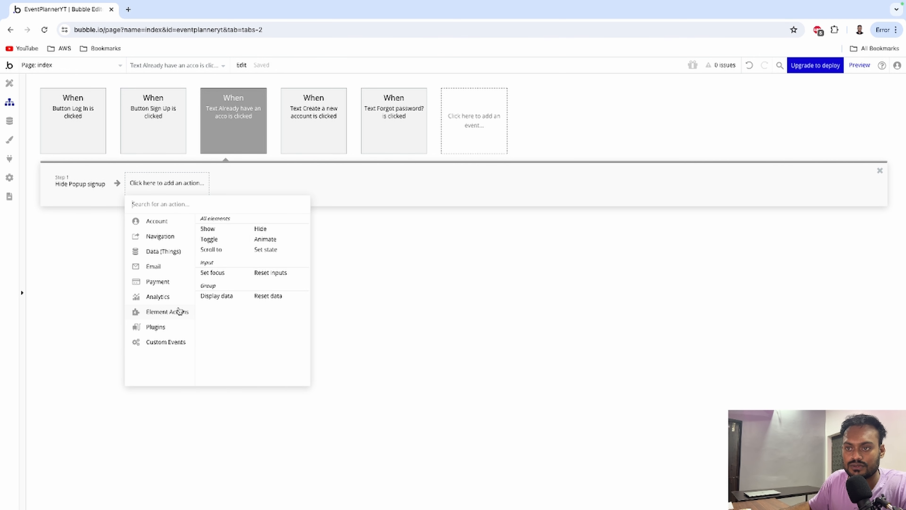
{"action": "left_click", "coordinate": [210, 230]}
{"action": "left_click", "coordinate": [643, 138]}
{"action": "left_click", "coordinate": [646, 149]}
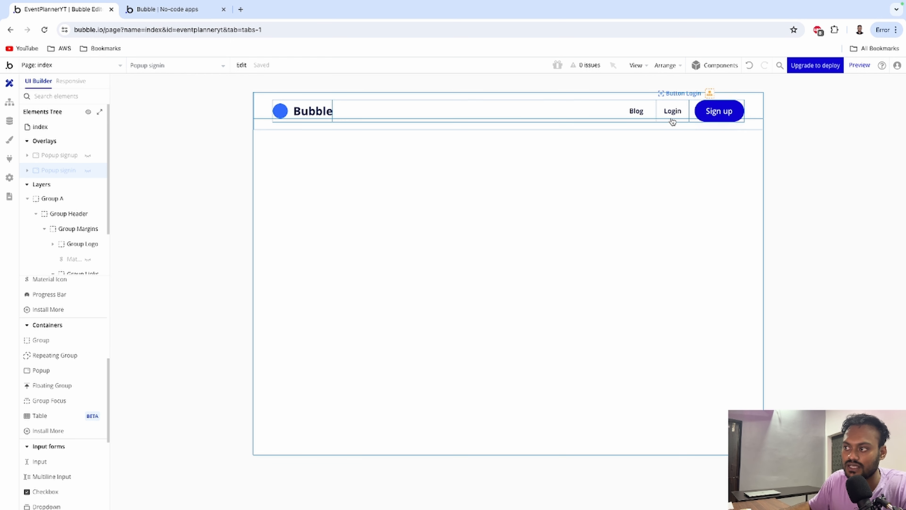
Add a click workflow to the header Sign up button that shows Popup signup.
{"action": "double_click", "coordinate": [710, 113]}
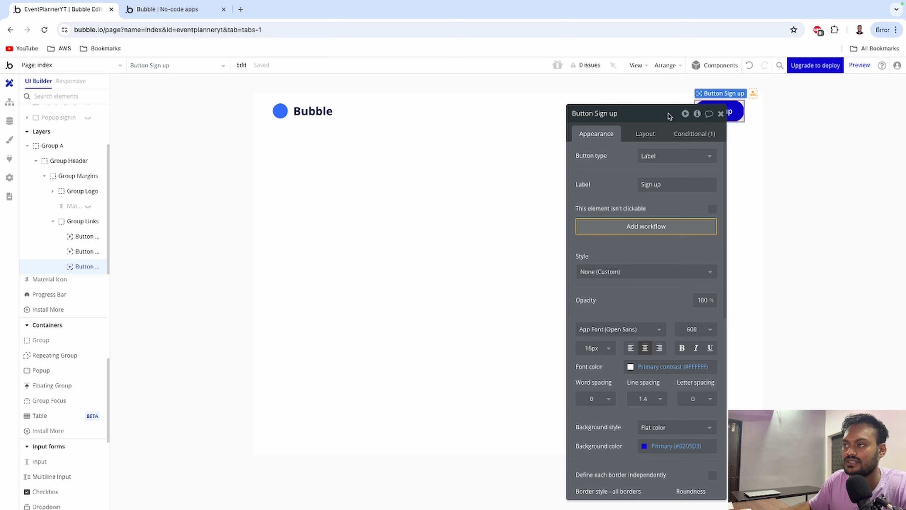
{"action": "left_click_drag", "start_coordinate": [665, 116], "coordinate": [618, 124]}
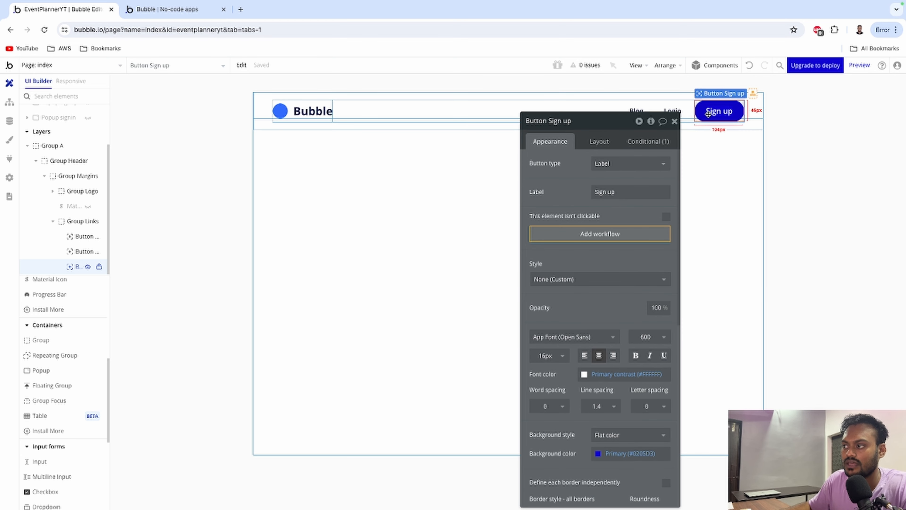
{"action": "left_click", "coordinate": [593, 241]}
{"action": "left_click", "coordinate": [94, 184]}
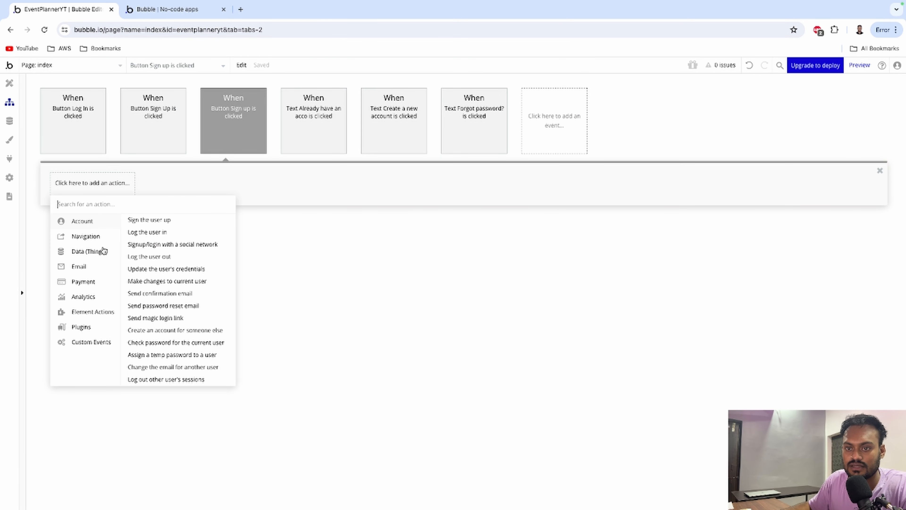
{"action": "mouse_move", "coordinate": [95, 313]}
{"action": "left_click", "coordinate": [133, 231]}
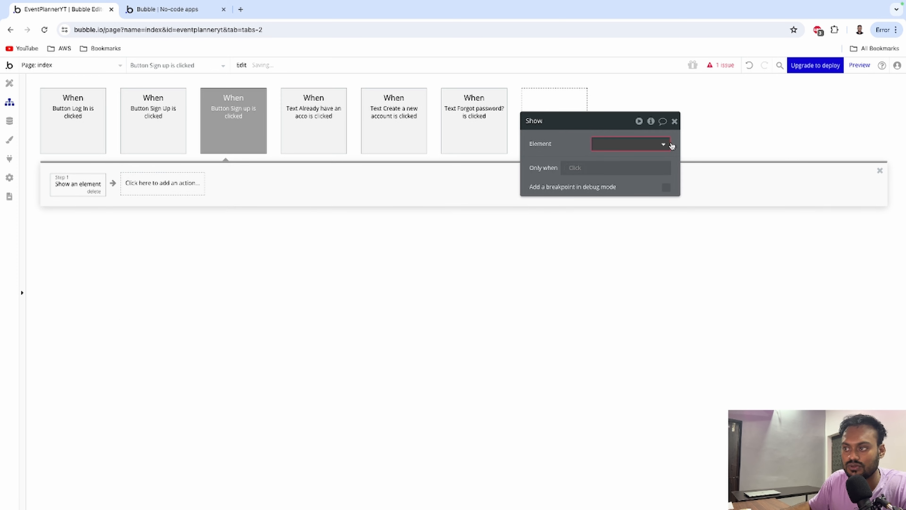
{"action": "left_click", "coordinate": [627, 144]}
{"action": "left_click", "coordinate": [629, 157]}
{"action": "left_click", "coordinate": [675, 122]}
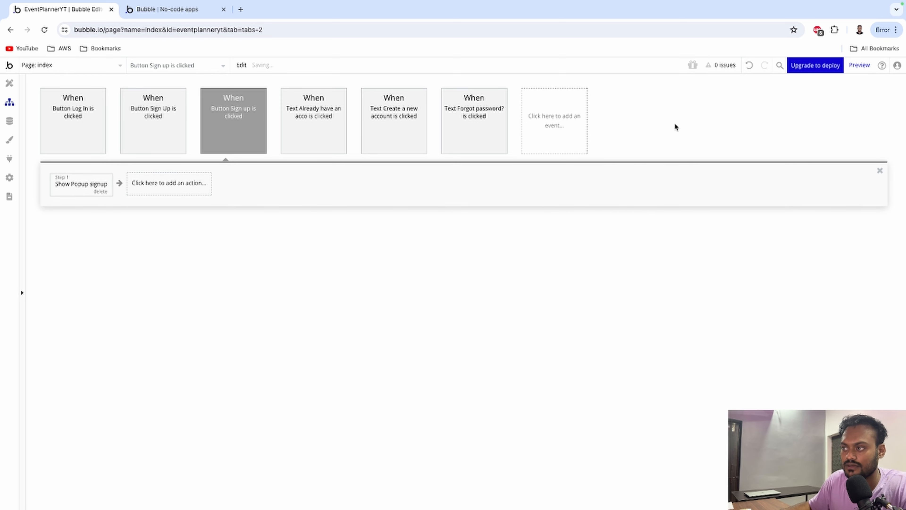
{"action": "left_click", "coordinate": [9, 83]}
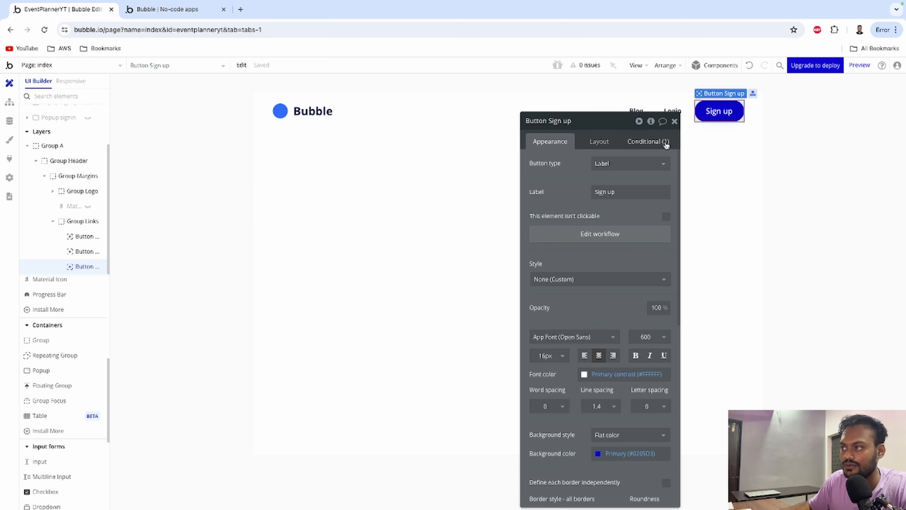
{"action": "left_click", "coordinate": [673, 122]}
Add a click workflow to the header Login button that shows Popup signin.
{"action": "double_click", "coordinate": [667, 111]}
{"action": "left_click", "coordinate": [593, 234]}
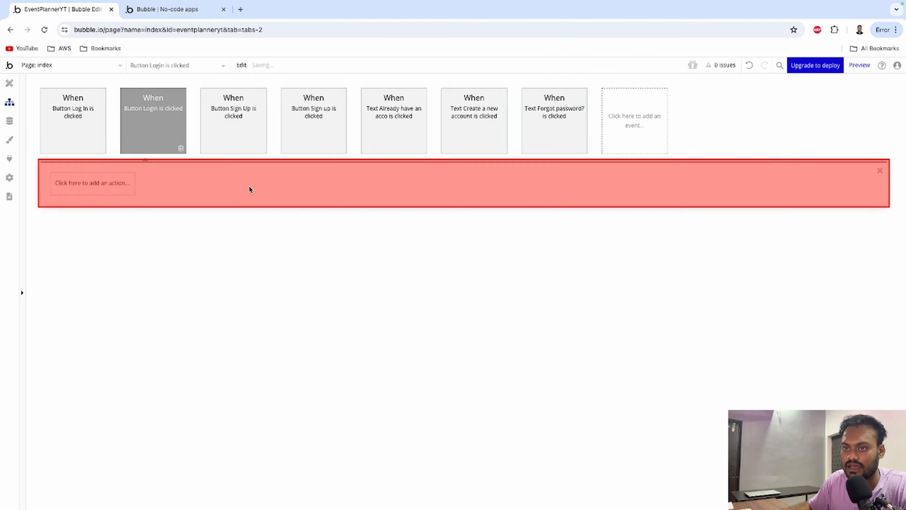
{"action": "left_click", "coordinate": [92, 183]}
{"action": "mouse_move", "coordinate": [102, 309]}
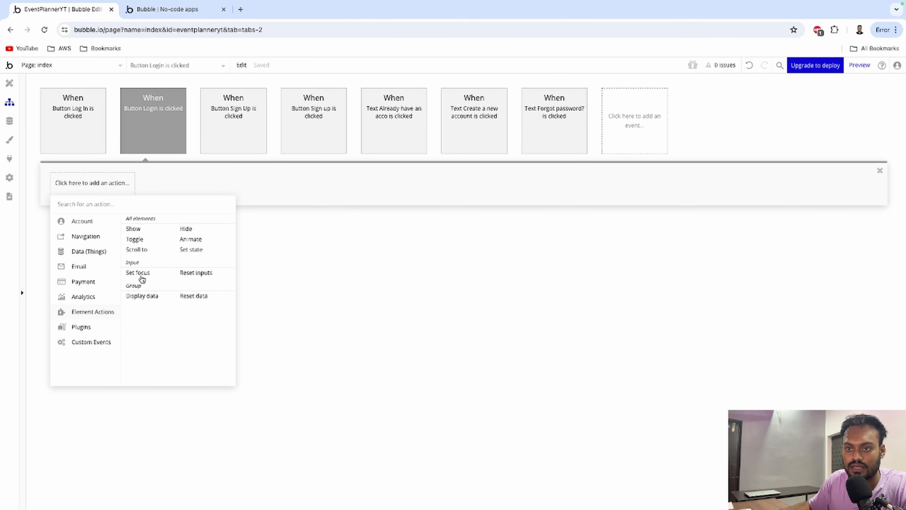
{"action": "left_click", "coordinate": [132, 232]}
{"action": "left_click", "coordinate": [604, 150]}
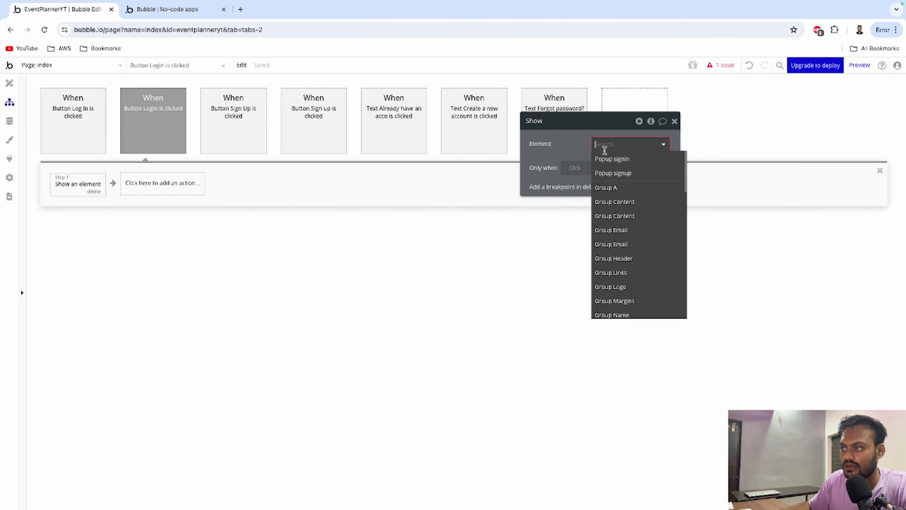
{"action": "left_click", "coordinate": [611, 162]}
{"action": "left_click", "coordinate": [675, 121]}
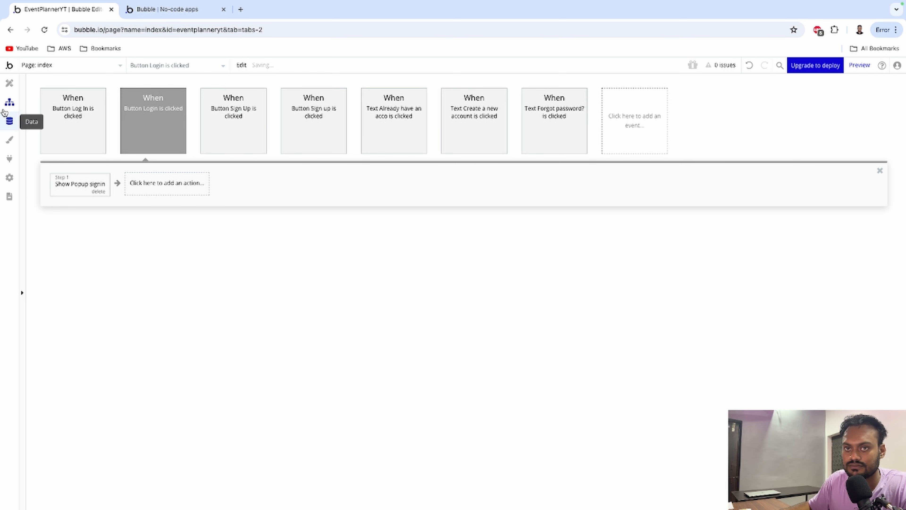
{"action": "left_click", "coordinate": [9, 89]}
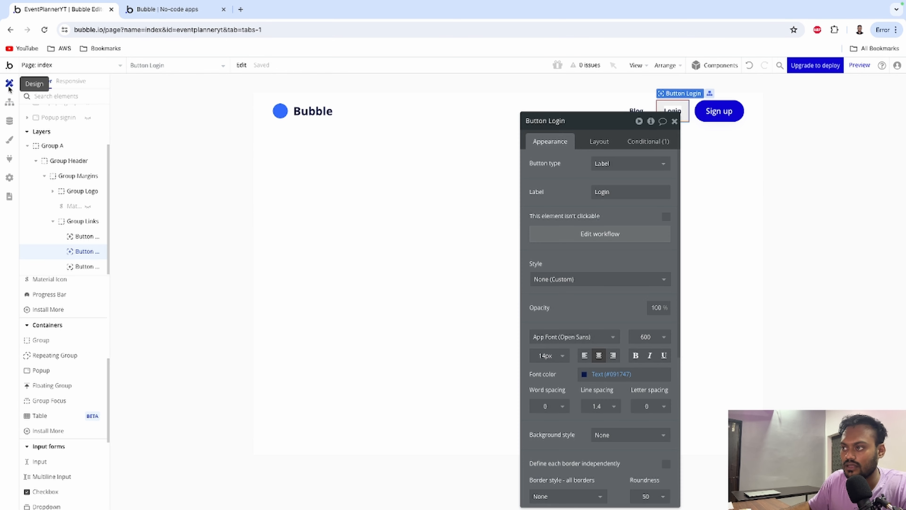
{"action": "left_click", "coordinate": [674, 121]}
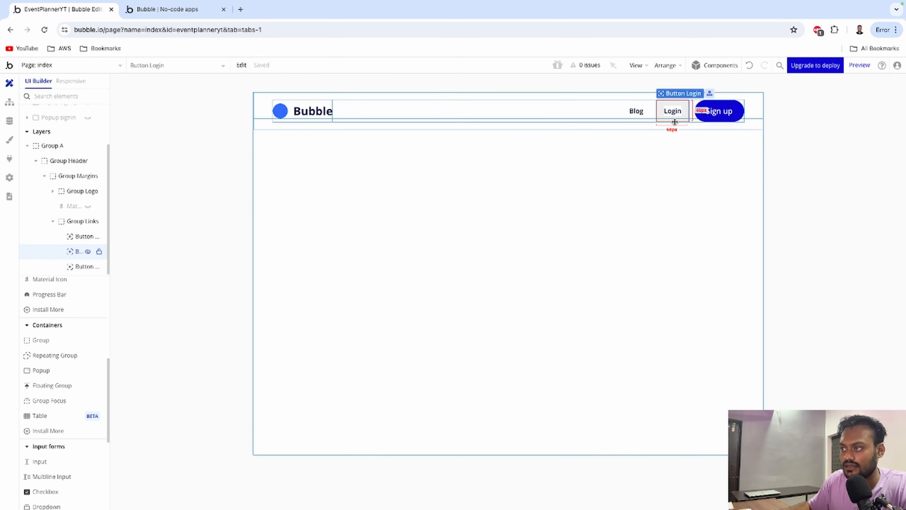
In the debug preview, sign up a demo user by entering full name, e-mail and password twice.
{"action": "left_click", "coordinate": [859, 65]}
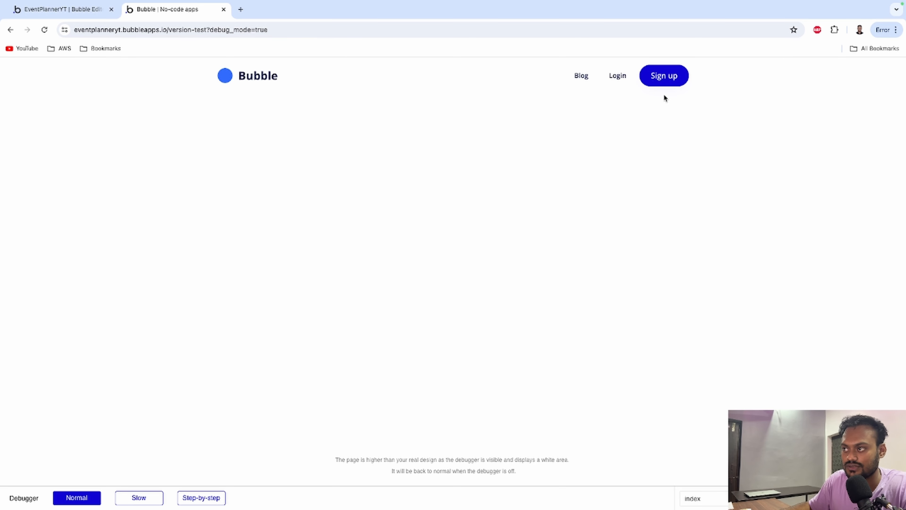
{"action": "left_click", "coordinate": [664, 76]}
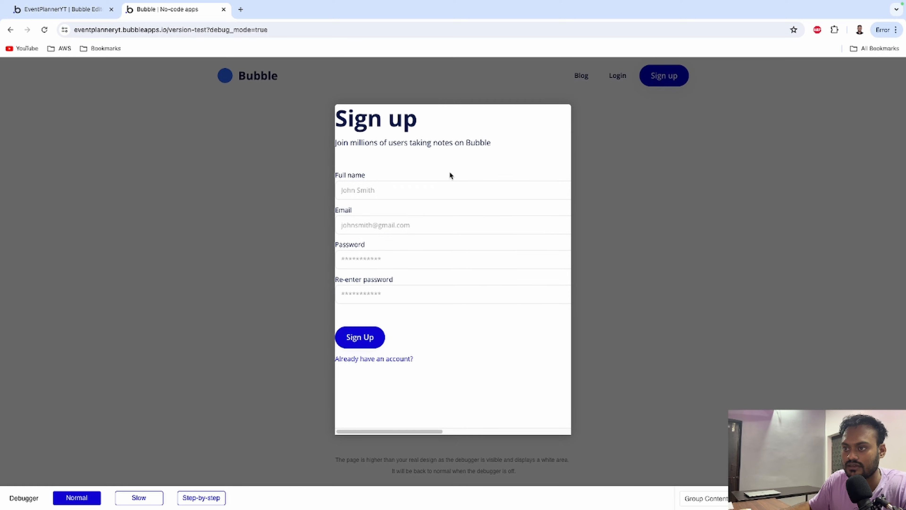
{"action": "left_click", "coordinate": [426, 189]}
{"action": "type", "text": "demo"}
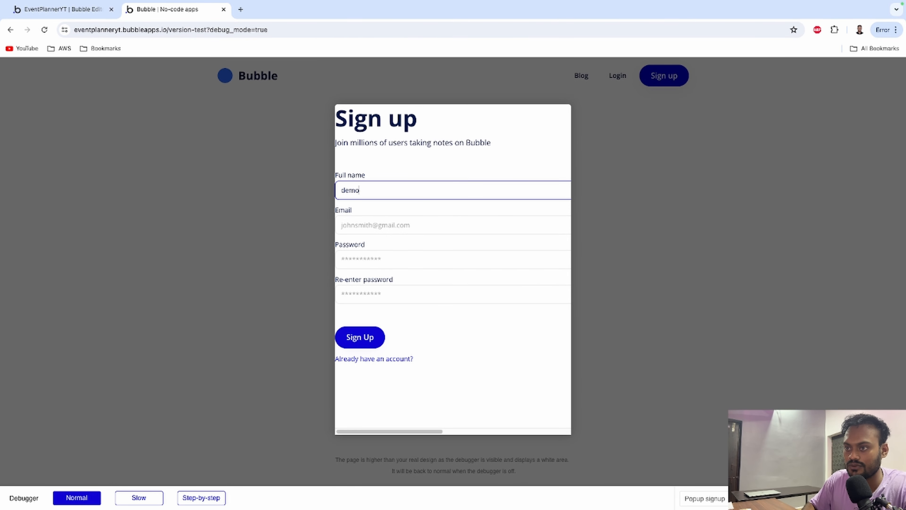
{"action": "key", "text": "Tab"}
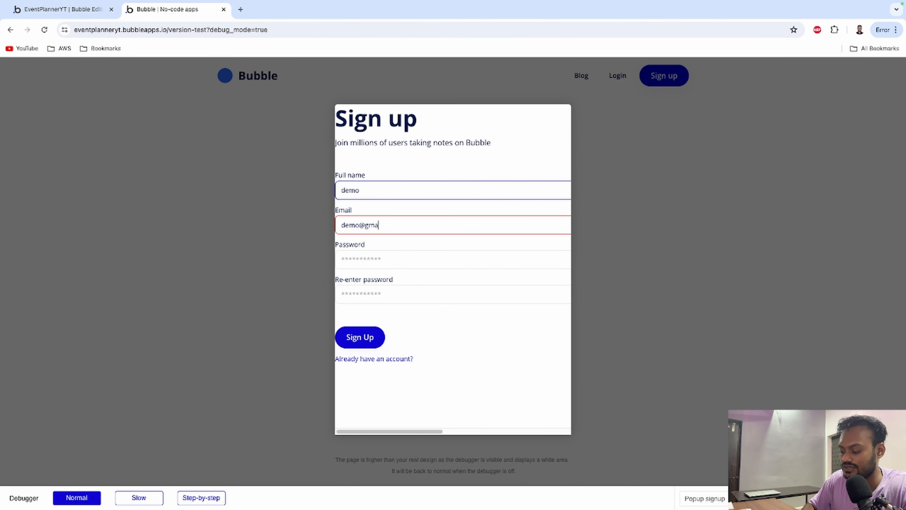
{"action": "key", "text": "Tab"}
{"action": "type", "text": "demo"}
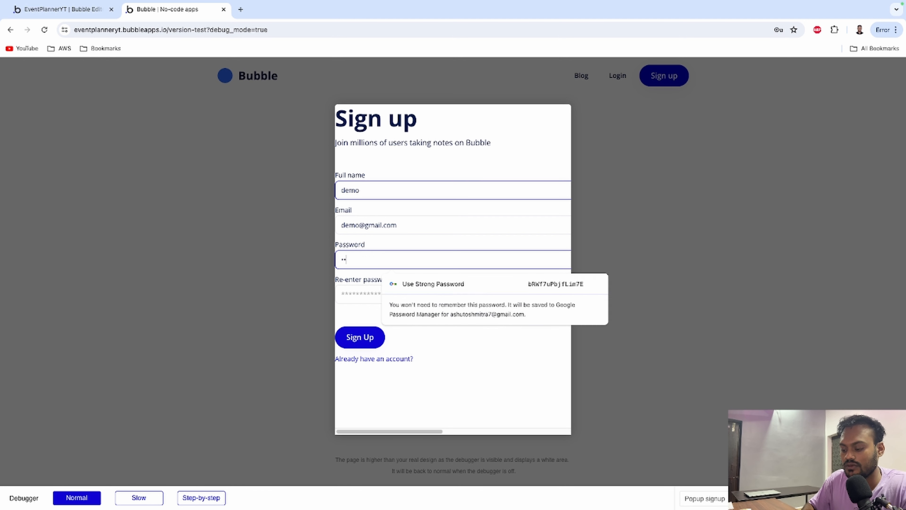
{"action": "key", "text": "Tab"}
{"action": "type", "text": "demo"}
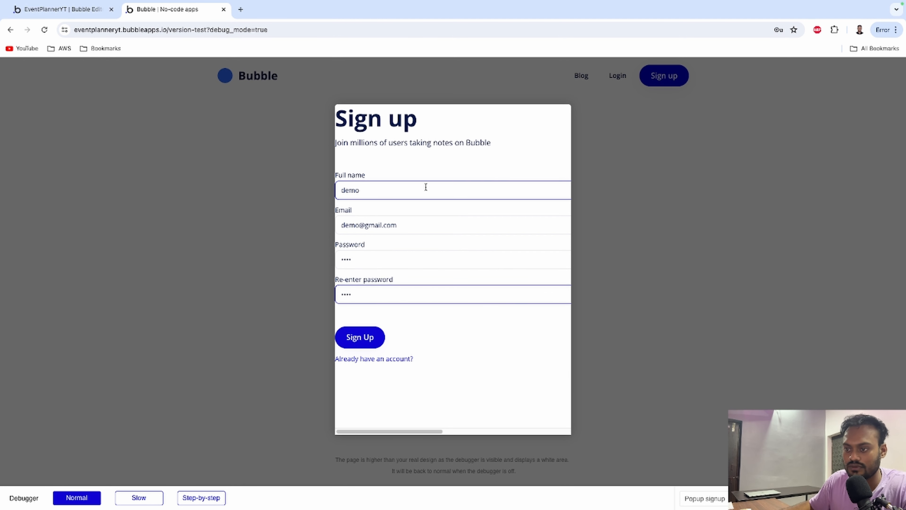
{"action": "left_click", "coordinate": [360, 338]}
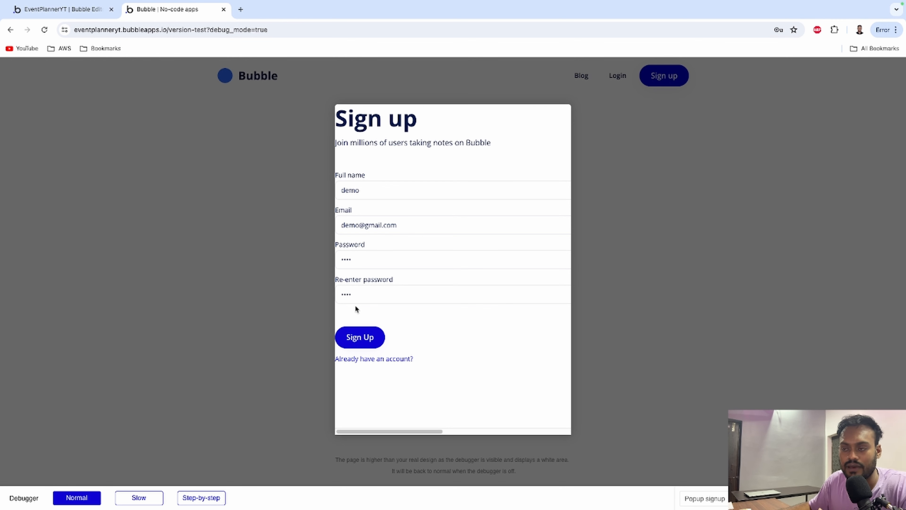
{"action": "left_click", "coordinate": [71, 13]}
{"action": "left_click", "coordinate": [10, 121]}
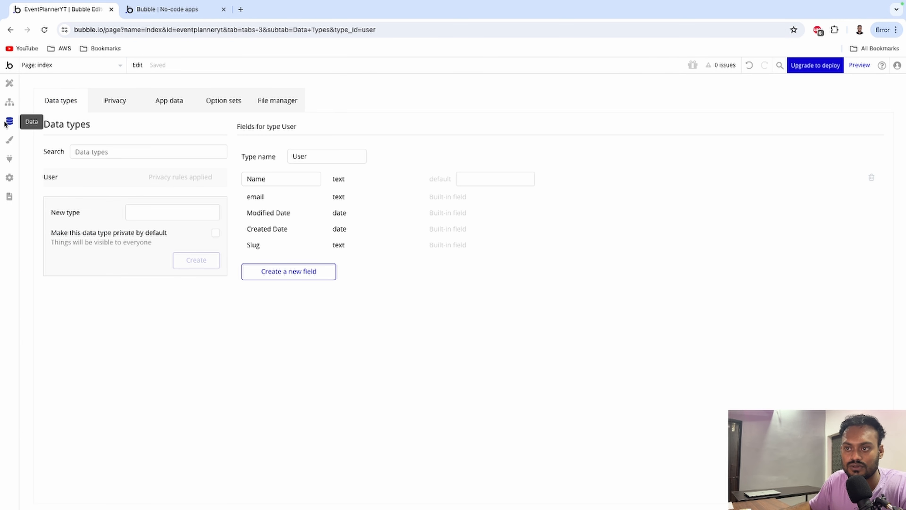
{"action": "left_click", "coordinate": [169, 101]}
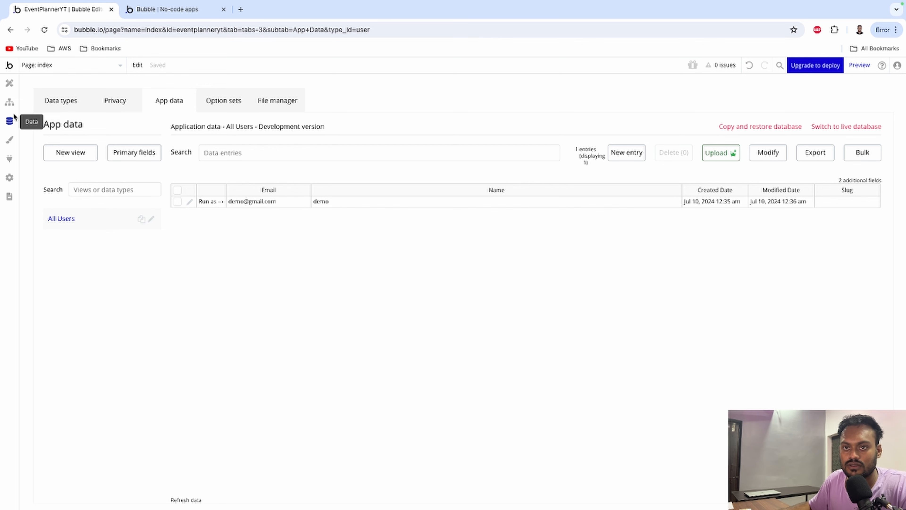
{"action": "left_click", "coordinate": [10, 84]}
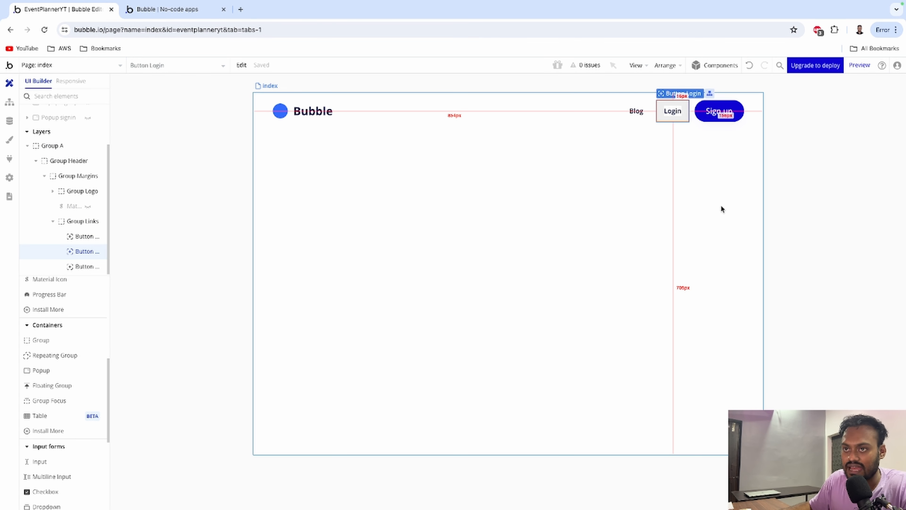
Add an Alert element pinned to the top of the page reading 'Registration successful'.
{"action": "left_click", "coordinate": [702, 113]}
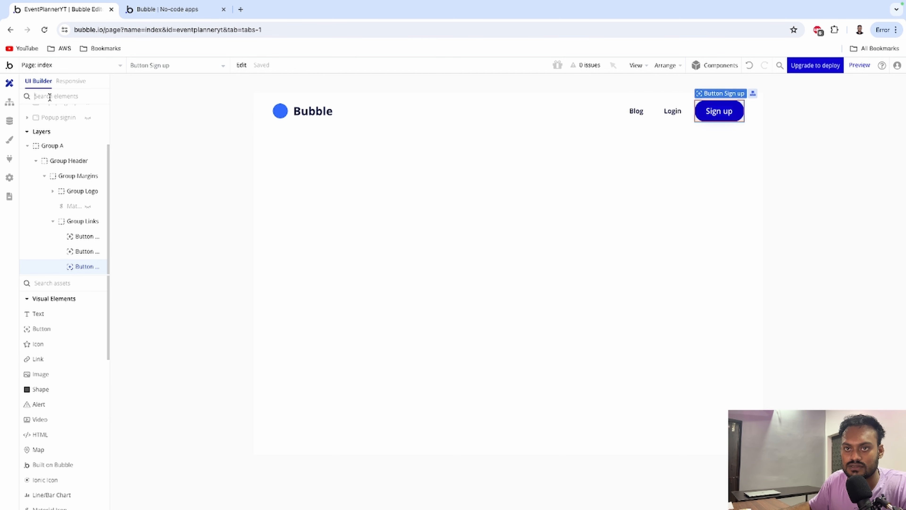
{"action": "type", "text": "alert"}
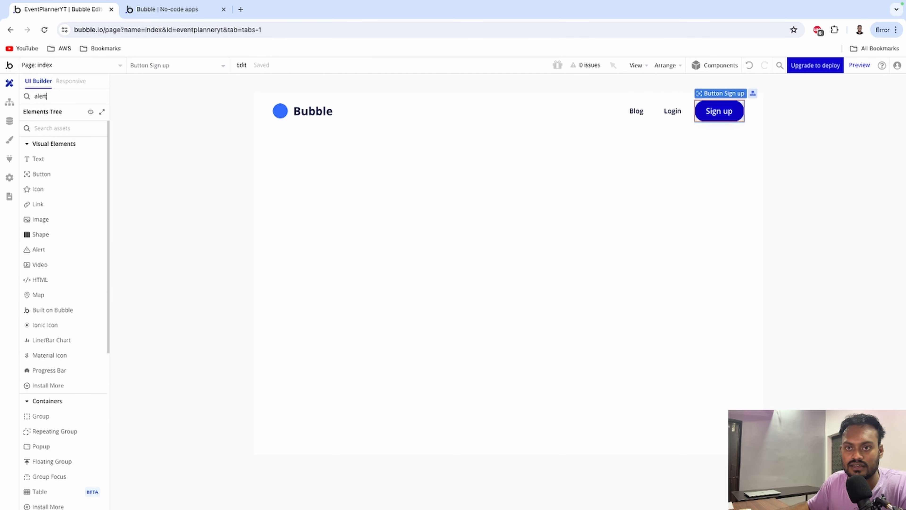
{"action": "left_click_drag", "start_coordinate": [39, 250], "coordinate": [434, 222]}
{"action": "left_click", "coordinate": [666, 202]}
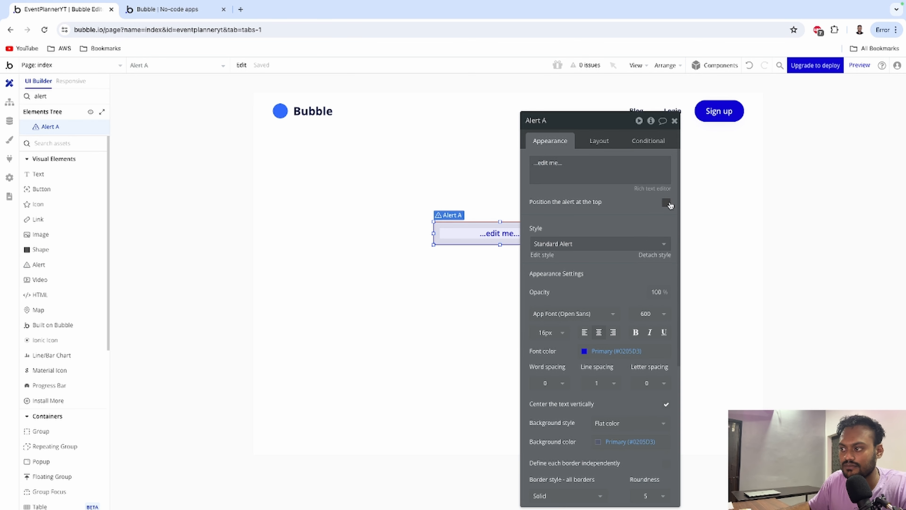
{"action": "triple_click", "coordinate": [578, 159]}
{"action": "type", "text": "Registration success"}
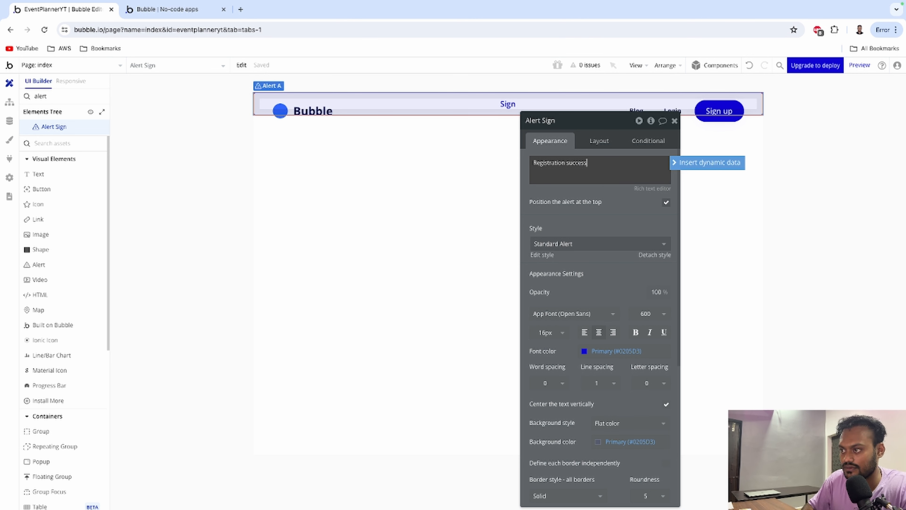
{"action": "type", "text": "ful"}
{"action": "left_click", "coordinate": [451, 140]}
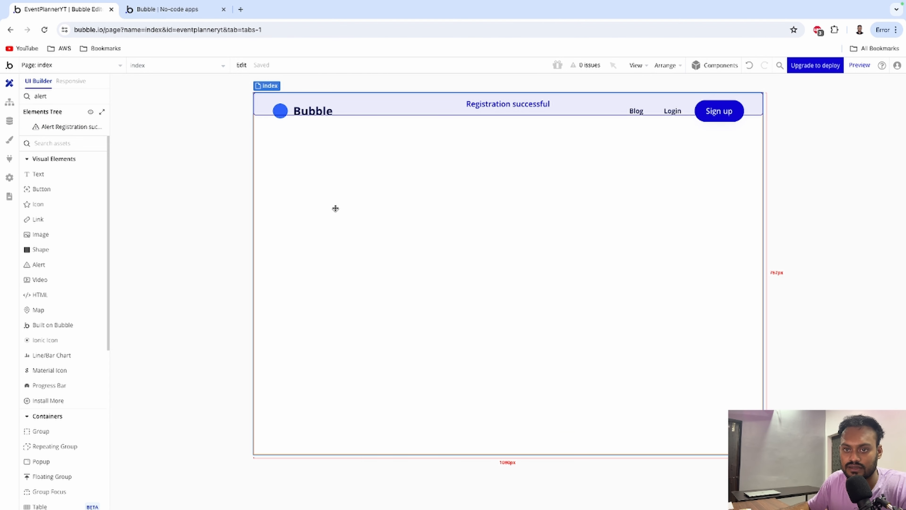
{"action": "left_click", "coordinate": [233, 191]}
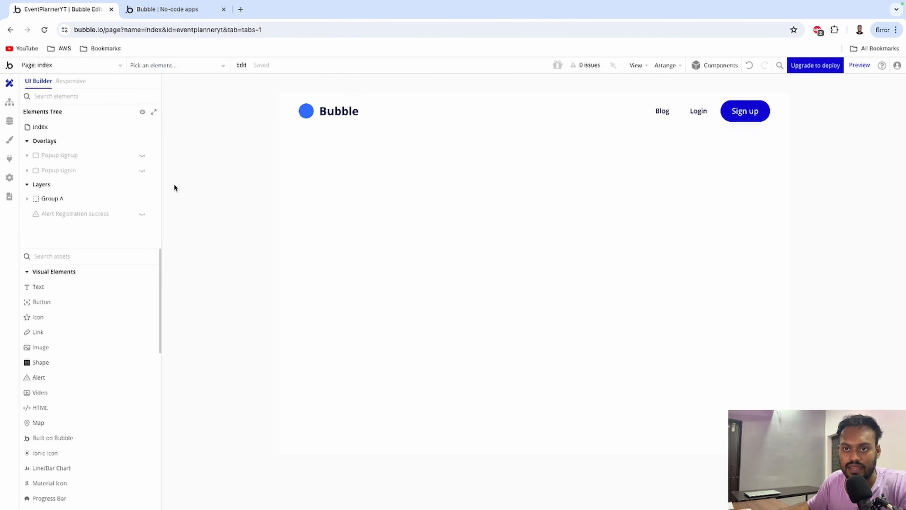
Add Step 2 to the popup's Sign Up workflow showing the Alert Registration success message.
{"action": "left_click", "coordinate": [143, 157]}
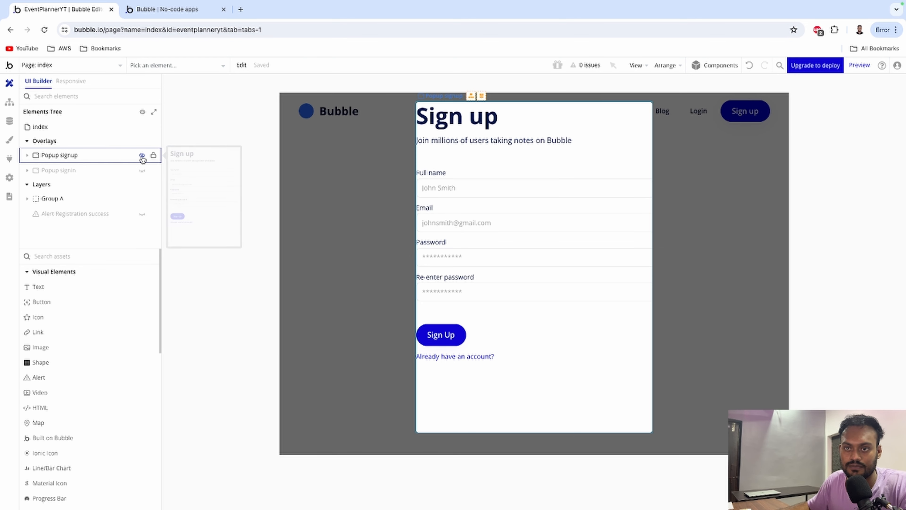
{"action": "left_click", "coordinate": [436, 337]}
{"action": "left_click", "coordinate": [768, 229]}
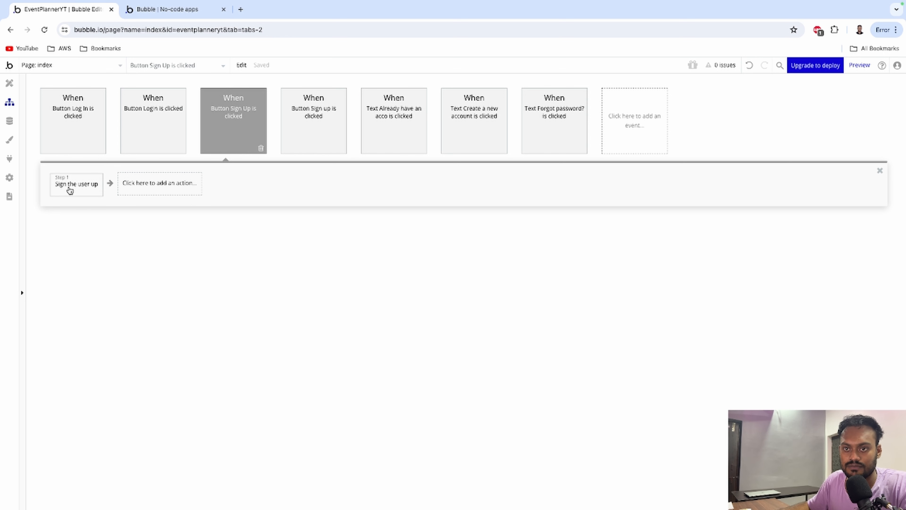
{"action": "left_click", "coordinate": [126, 191]}
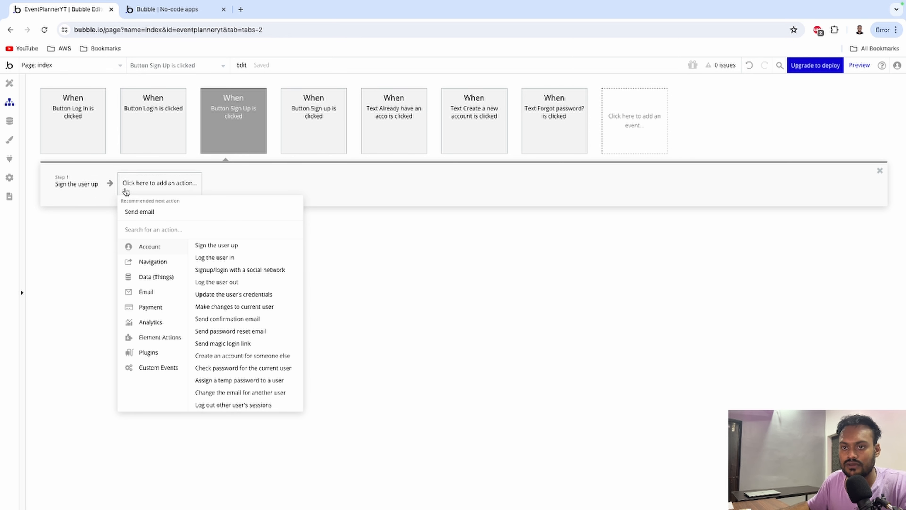
{"action": "mouse_move", "coordinate": [159, 345]}
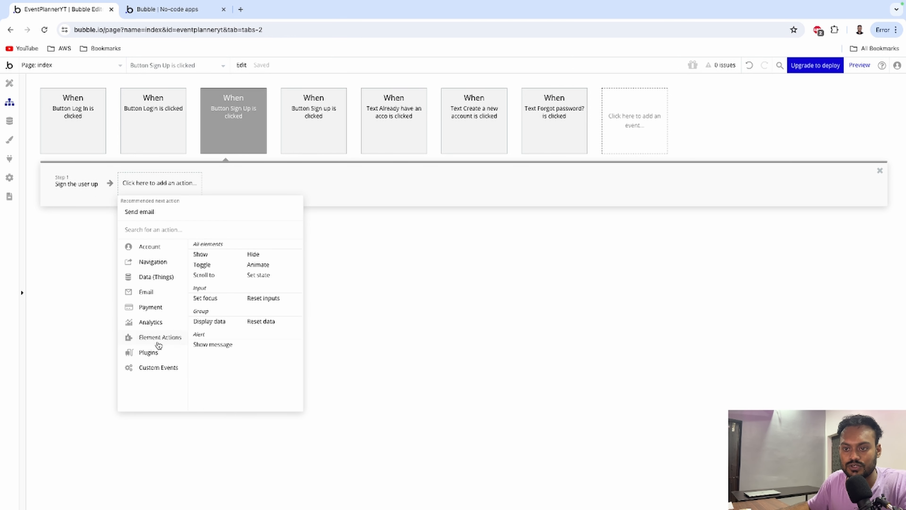
{"action": "left_click", "coordinate": [212, 345]}
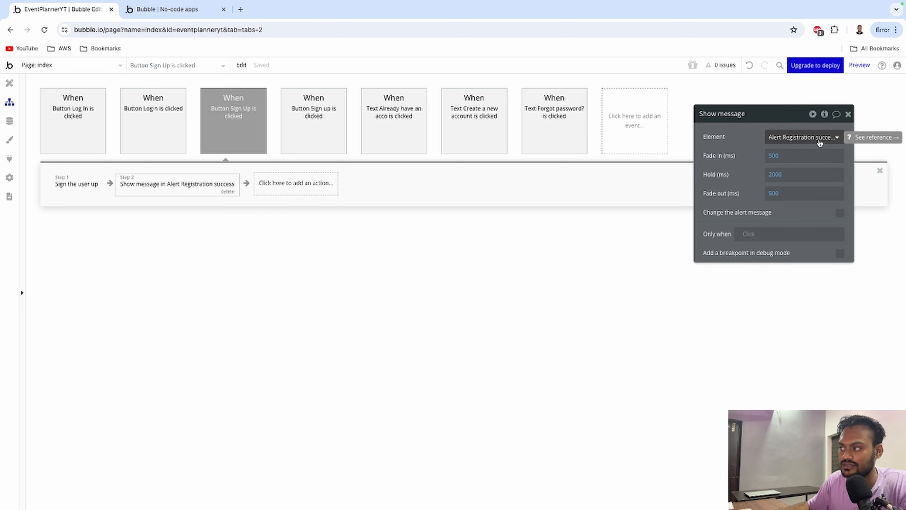
{"action": "left_click", "coordinate": [848, 114]}
{"action": "left_click", "coordinate": [10, 84]}
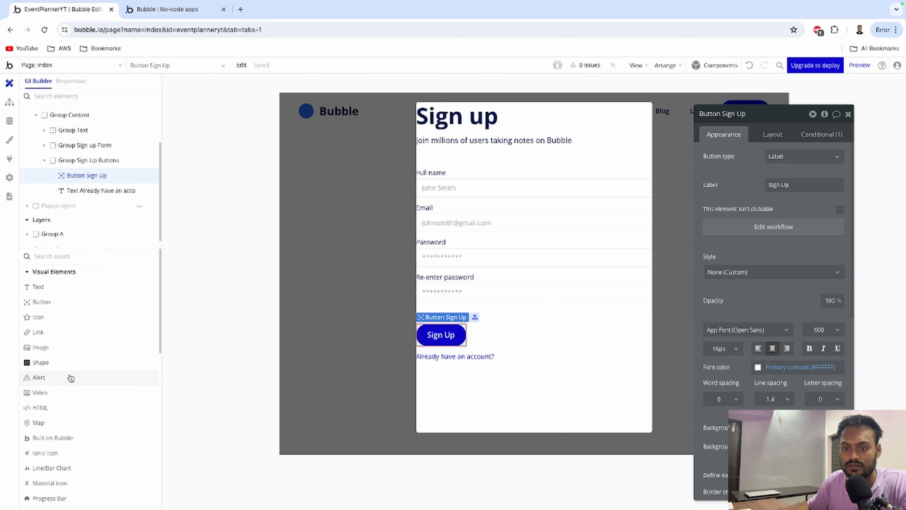
Delete the alert misplaced in the sign-up form and hide Popup signup.
{"action": "left_click_drag", "start_coordinate": [71, 377], "coordinate": [430, 286]}
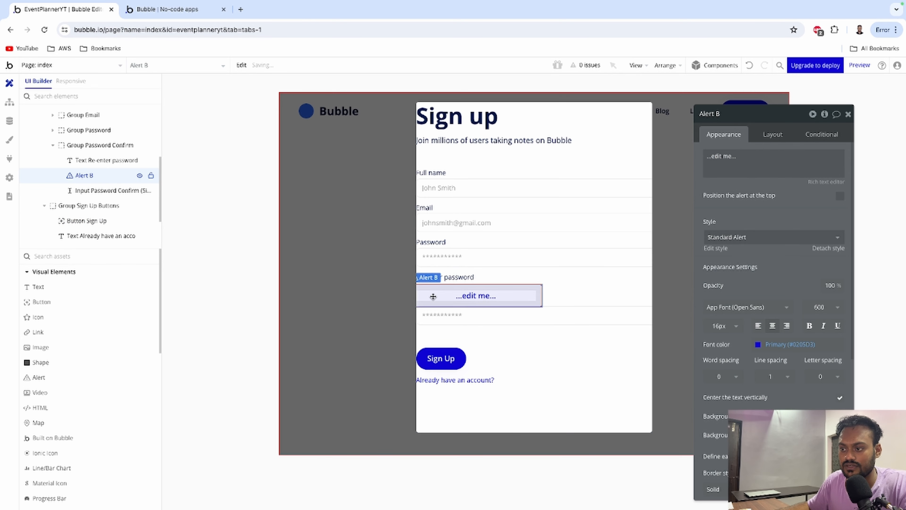
{"action": "left_click_drag", "start_coordinate": [346, 281], "coordinate": [512, 293]}
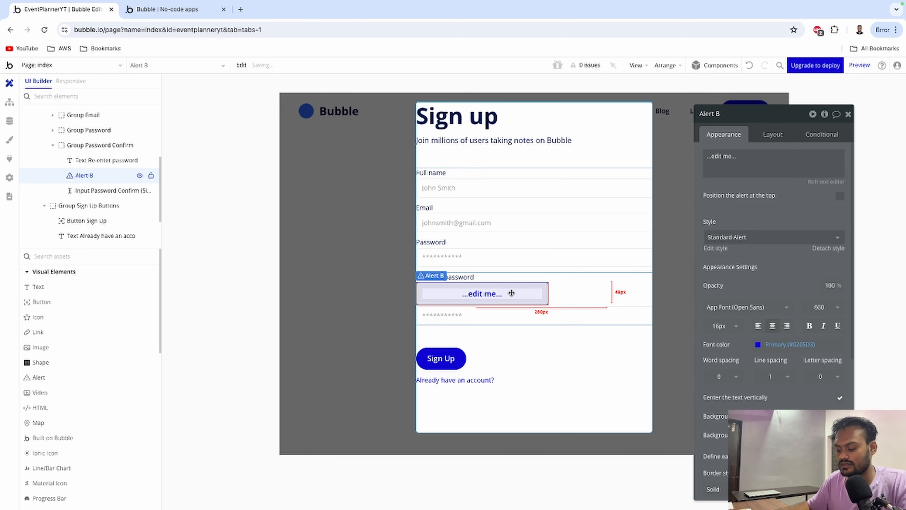
{"action": "key", "text": "Delete"}
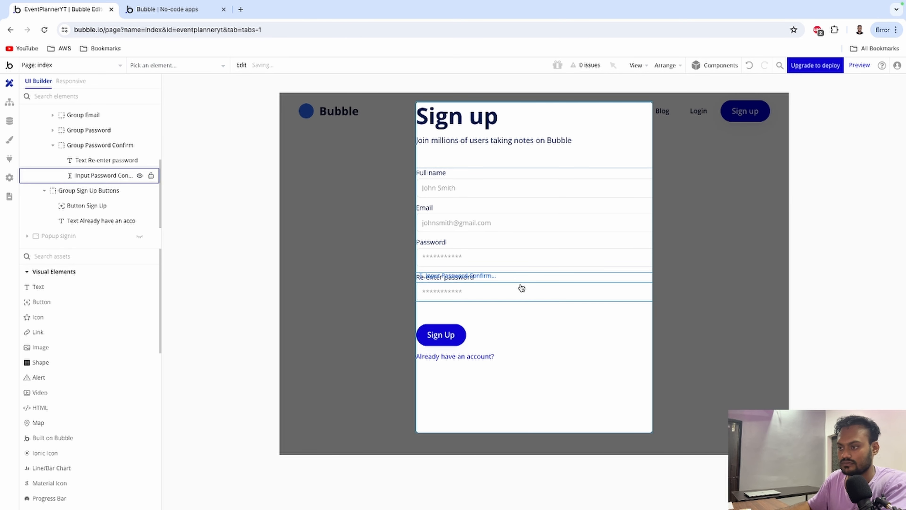
{"action": "scroll", "coordinate": [100, 161], "scroll_direction": "up", "scroll_amount": 3}
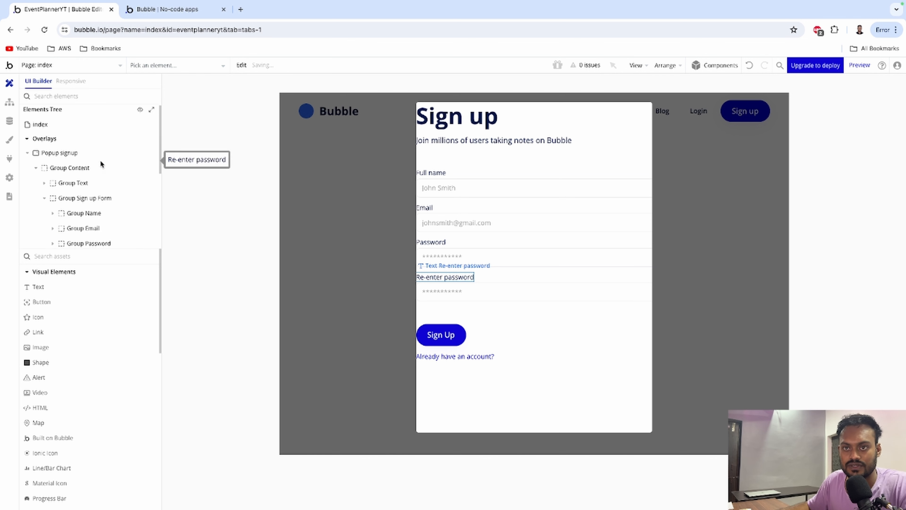
{"action": "left_click", "coordinate": [33, 155]}
{"action": "left_click", "coordinate": [144, 155]}
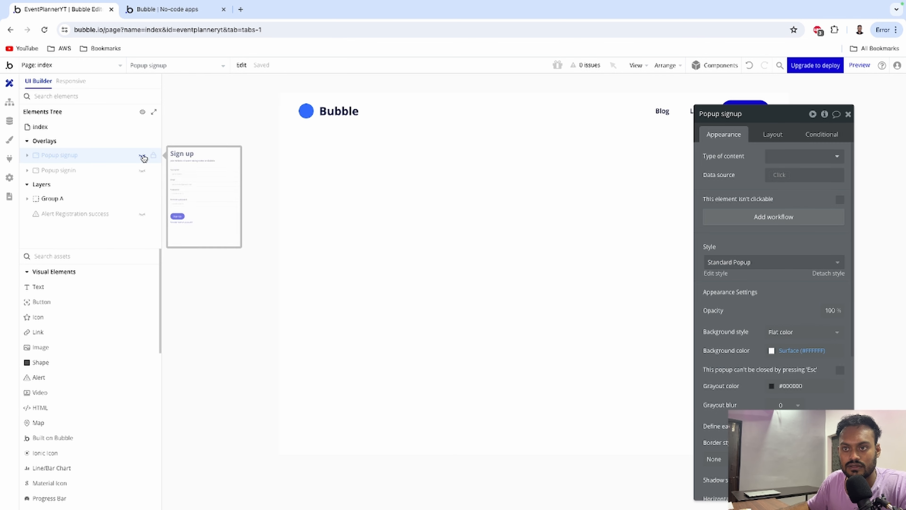
Add a second Alert pinned to the top of the page reading 'Login successful'.
{"action": "left_click_drag", "start_coordinate": [64, 377], "coordinate": [515, 250]}
{"action": "left_click", "coordinate": [761, 153]}
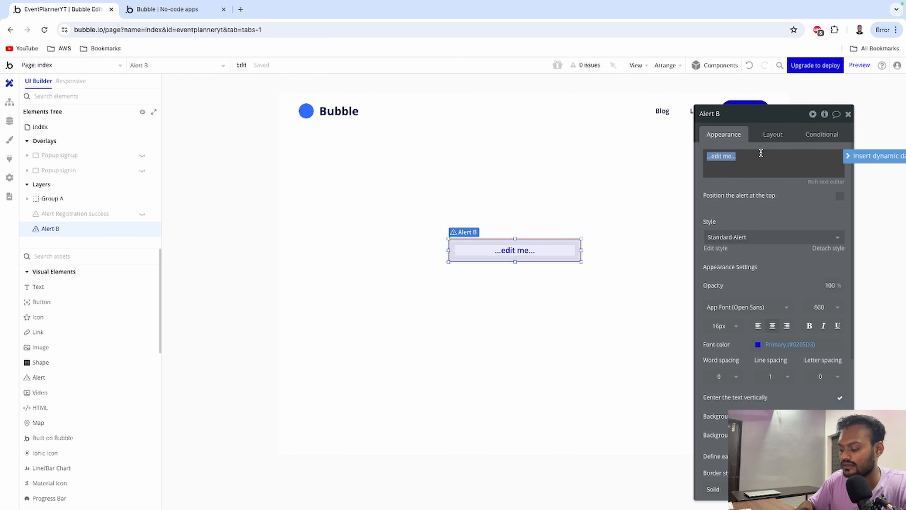
{"action": "type", "text": "Login successful"}
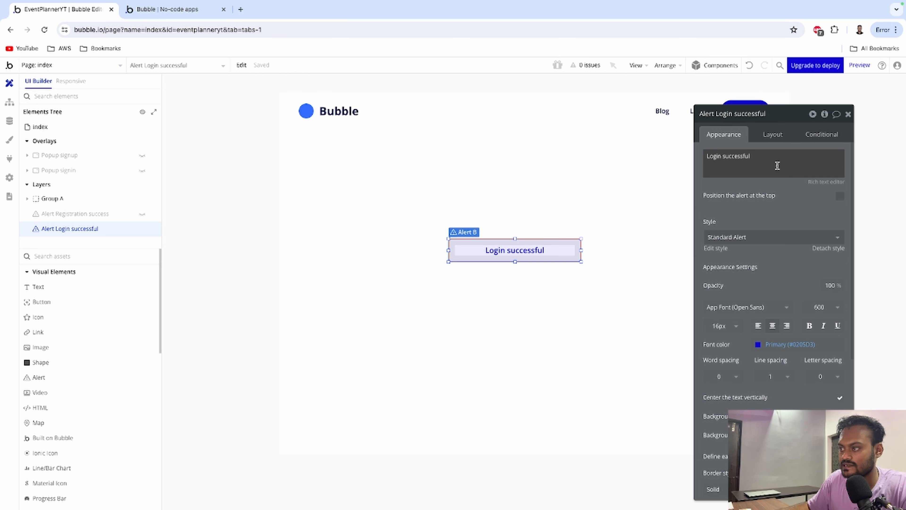
{"action": "left_click", "coordinate": [766, 187]}
{"action": "left_click", "coordinate": [840, 195]}
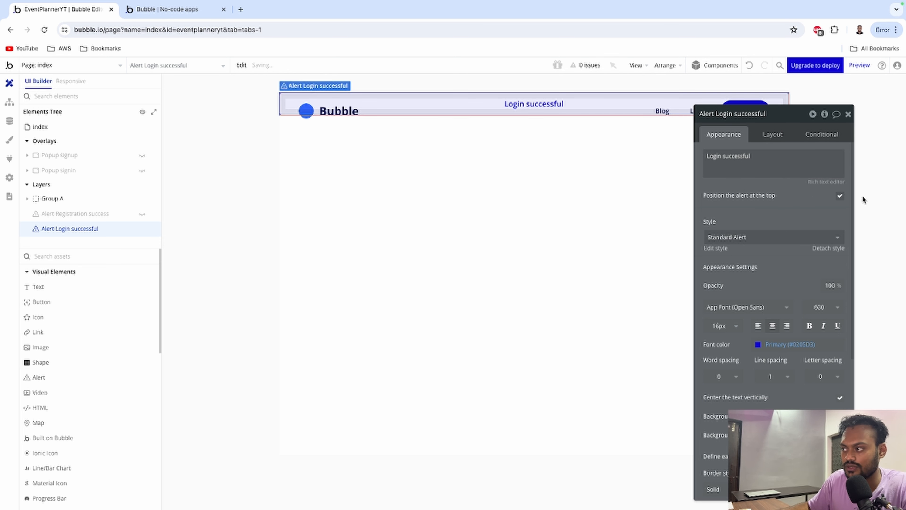
{"action": "left_click", "coordinate": [849, 115]}
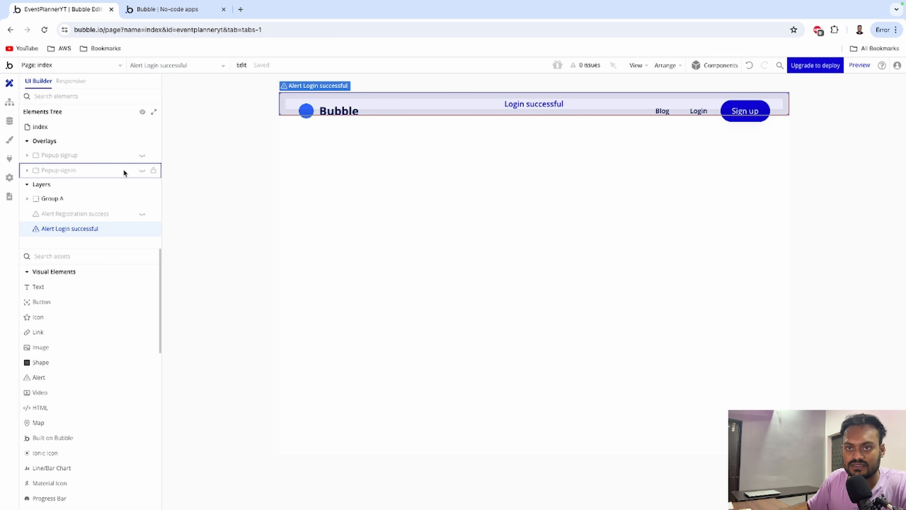
Add Step 2 to the Log In button's workflow showing the Alert Login successful message.
{"action": "mouse_move", "coordinate": [64, 170]}
{"action": "left_click", "coordinate": [140, 172]}
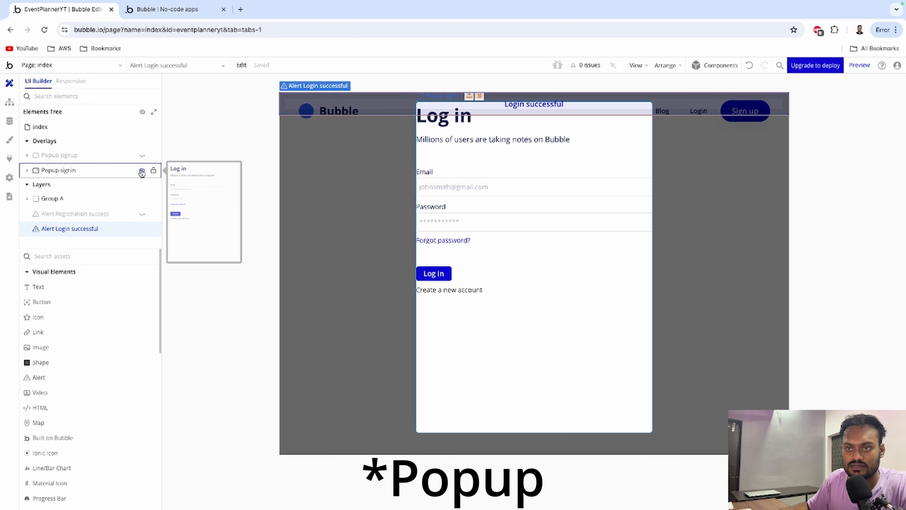
{"action": "left_click", "coordinate": [443, 273]}
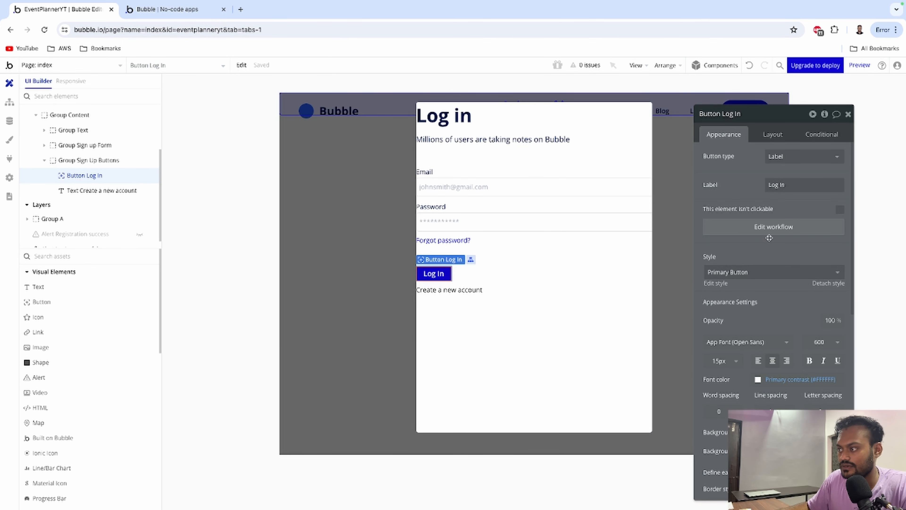
{"action": "left_click", "coordinate": [772, 229]}
{"action": "left_click", "coordinate": [161, 184]}
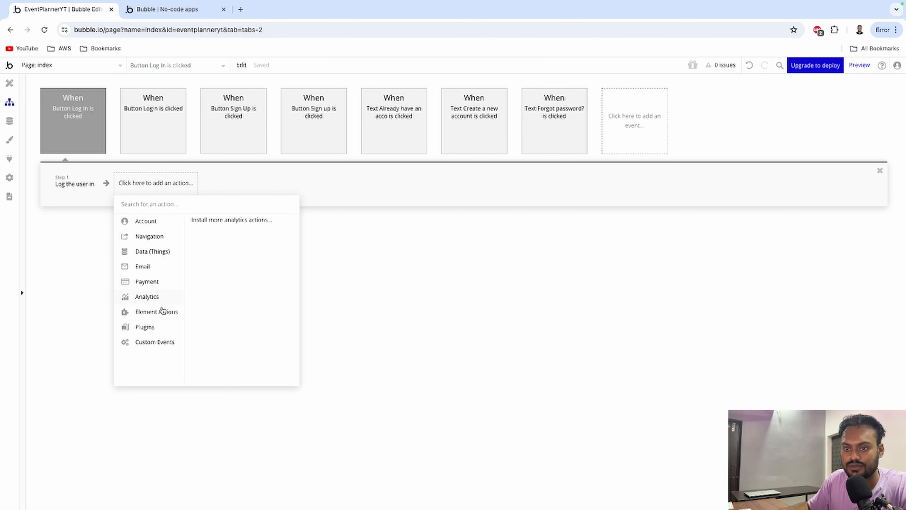
{"action": "mouse_move", "coordinate": [161, 313]}
{"action": "left_click", "coordinate": [208, 319]}
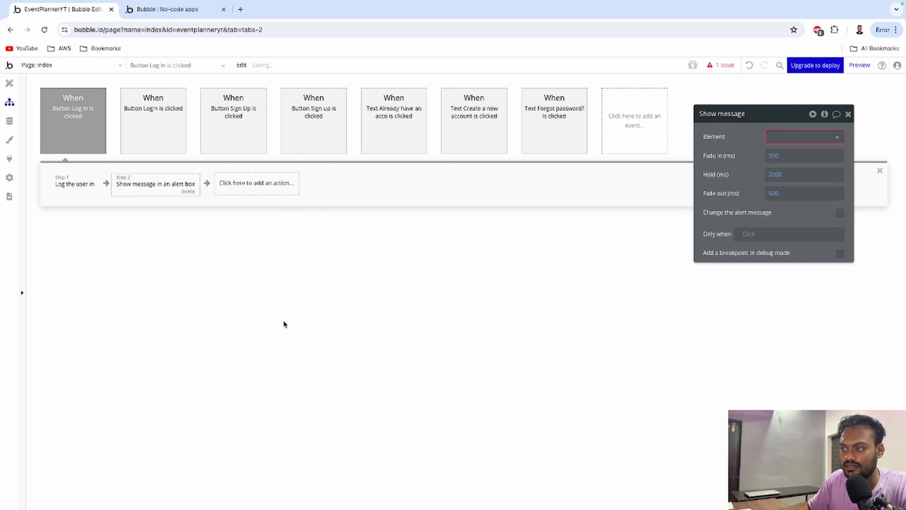
{"action": "left_click", "coordinate": [787, 134]}
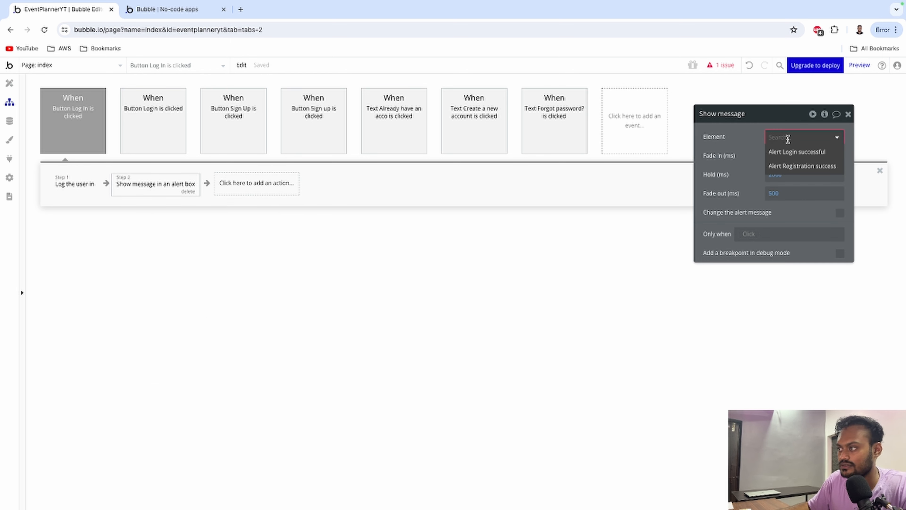
{"action": "left_click", "coordinate": [788, 152]}
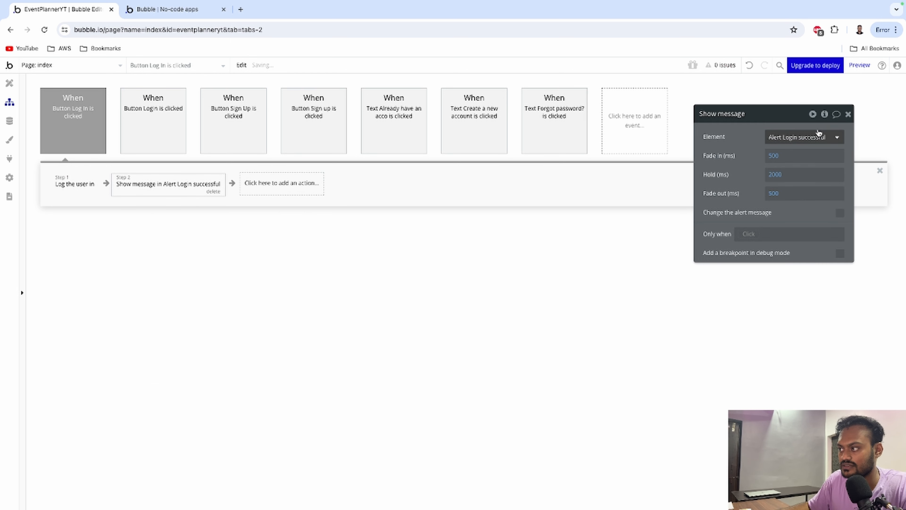
{"action": "left_click", "coordinate": [849, 114]}
{"action": "left_click", "coordinate": [9, 84]}
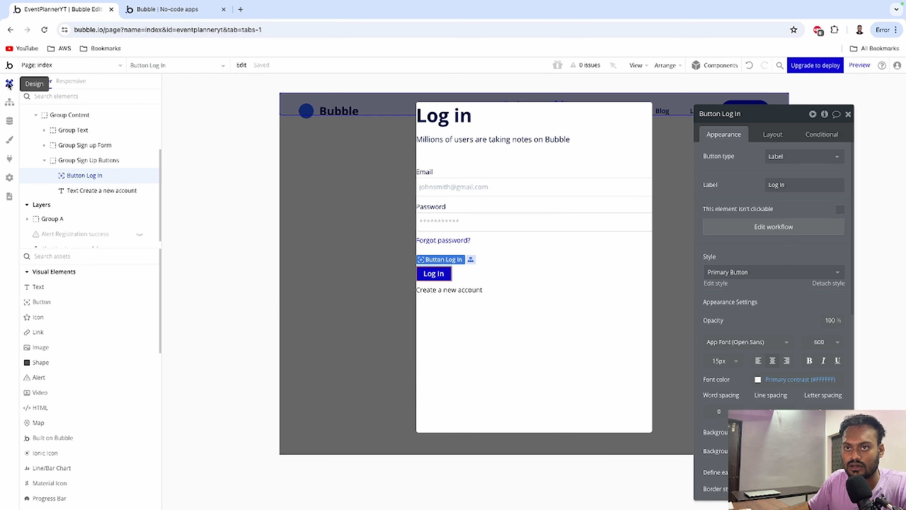
Reload the test app preview and dismiss Chrome's password prompts.
{"action": "left_click", "coordinate": [162, 14]}
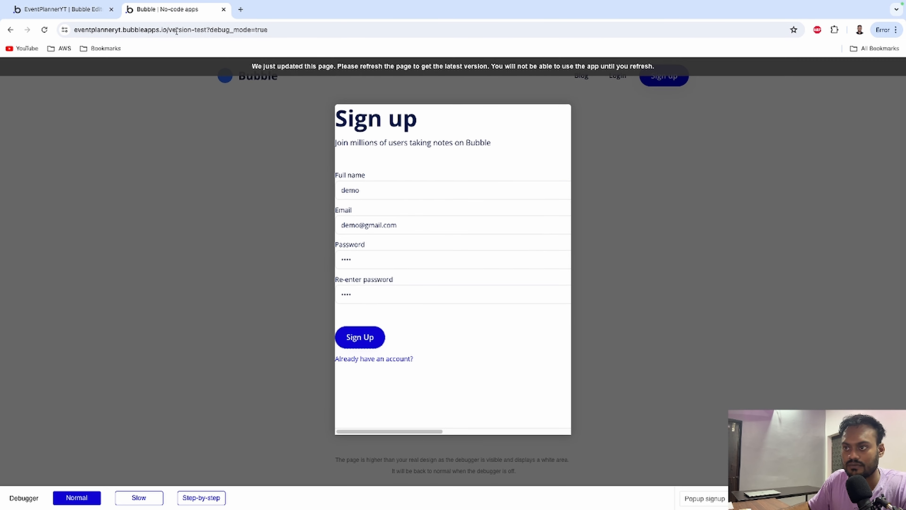
{"action": "left_click", "coordinate": [422, 74]}
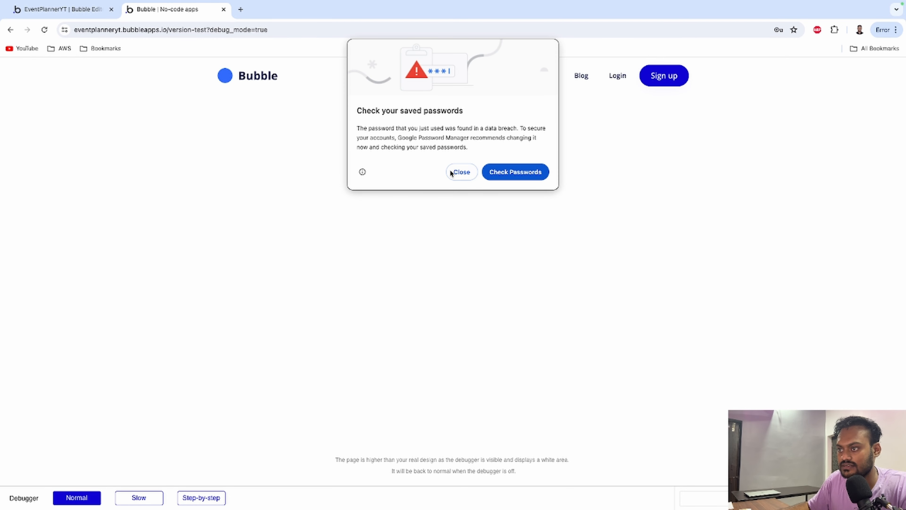
{"action": "left_click", "coordinate": [460, 172]}
{"action": "left_click", "coordinate": [745, 172]}
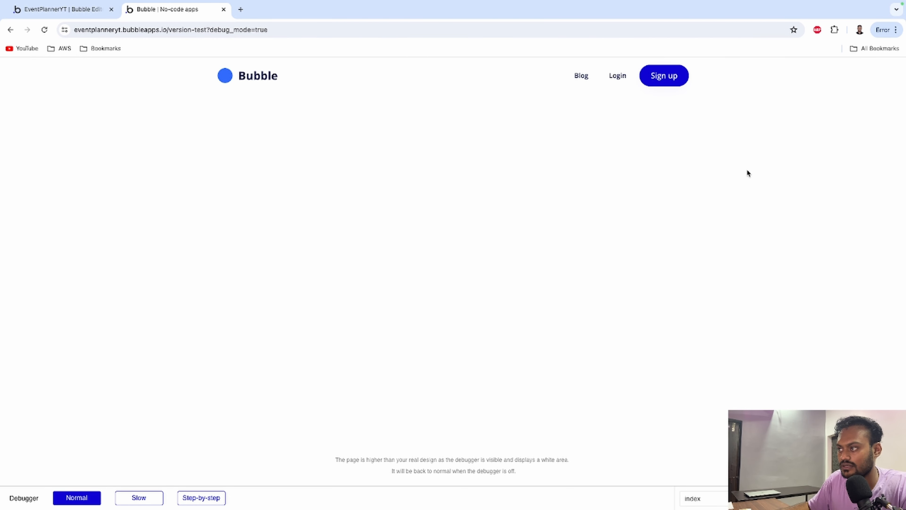
Log in through the Login popup with the demo account's e-mail and password.
{"action": "left_click", "coordinate": [622, 75]}
{"action": "left_click", "coordinate": [390, 187]}
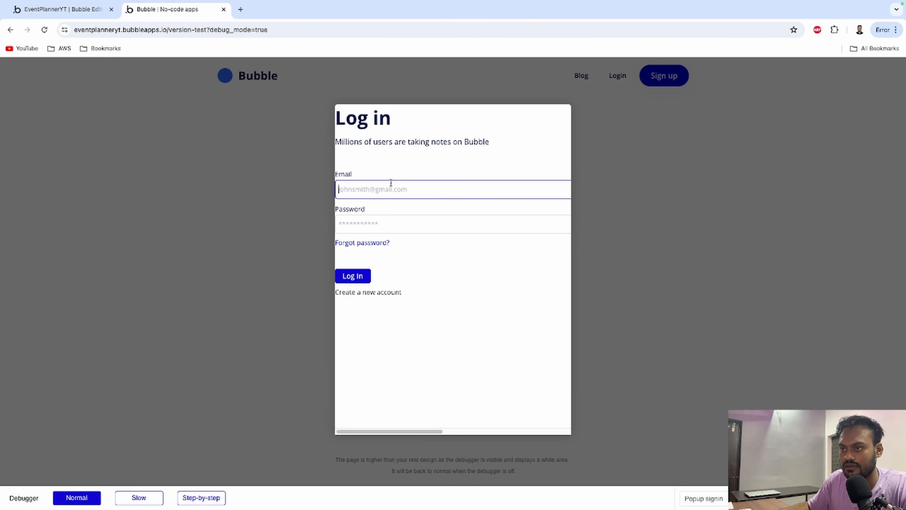
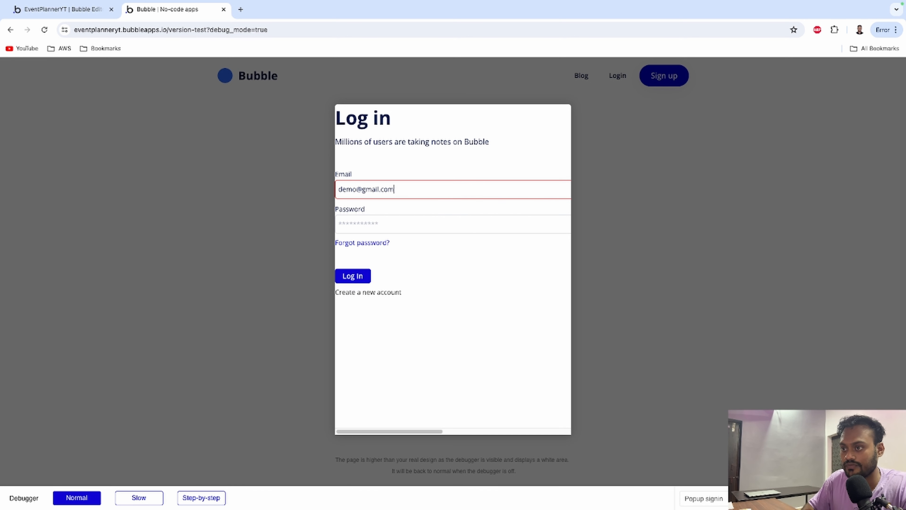
{"action": "key", "text": "Tab"}
{"action": "type", "text": "1234"}
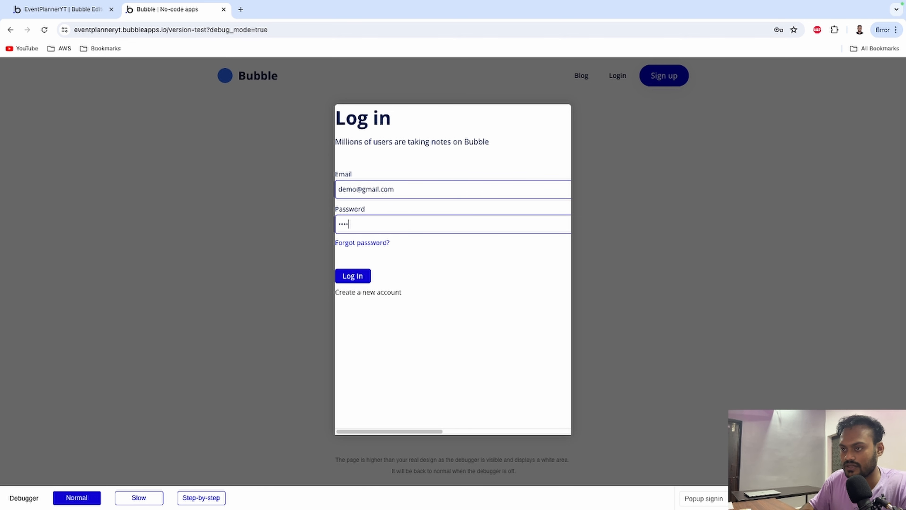
{"action": "left_click", "coordinate": [355, 276]}
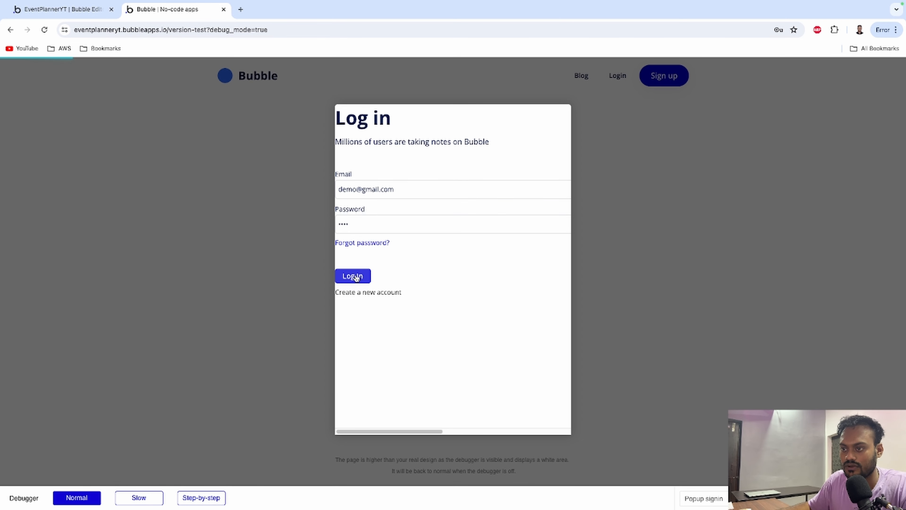